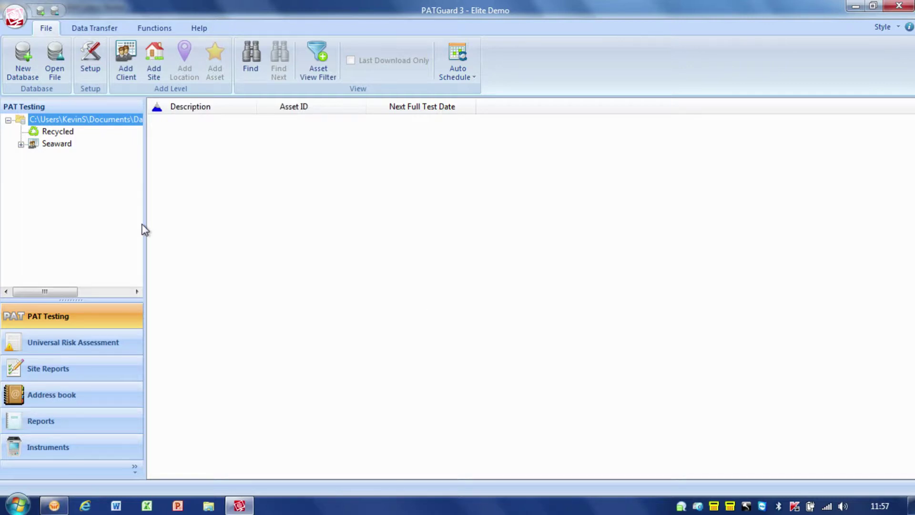
- Open the Sample Database.mdb database and widen the navigation tree to show the full client name
click(56, 73)
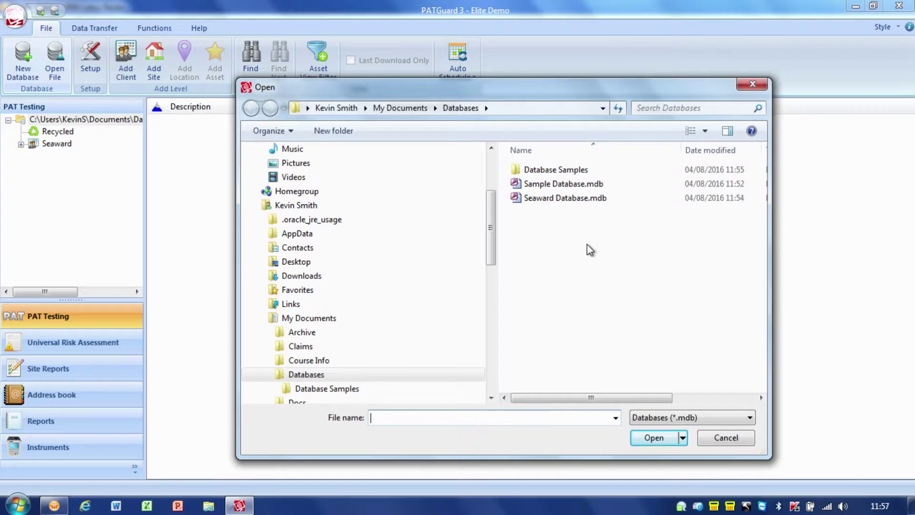
click(560, 188)
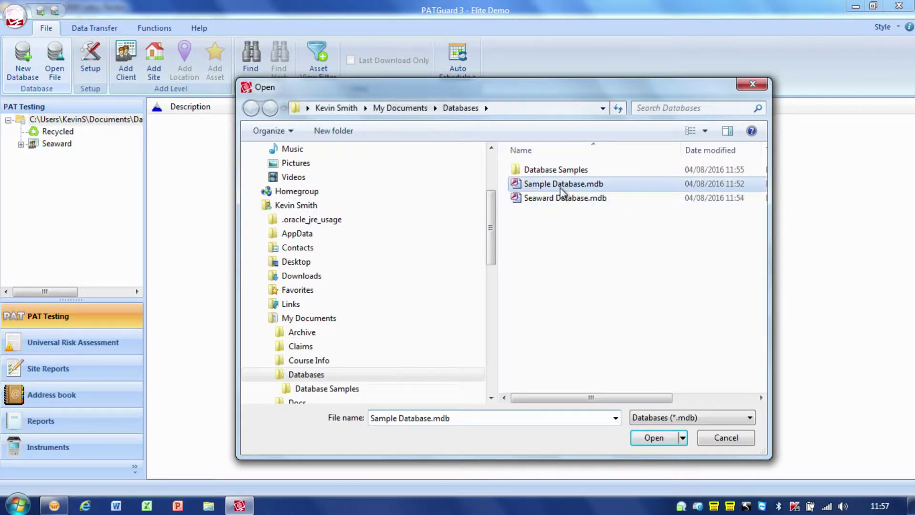
click(648, 437)
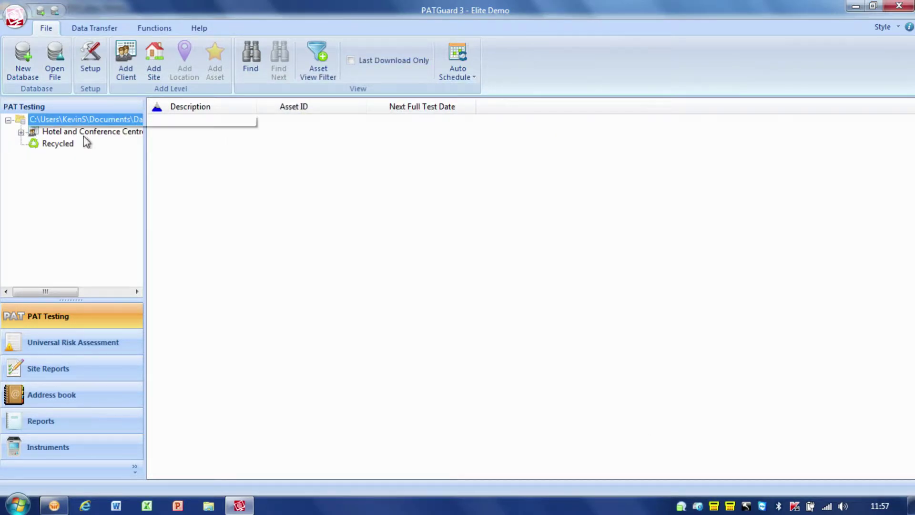
drag(145, 194, 177, 191)
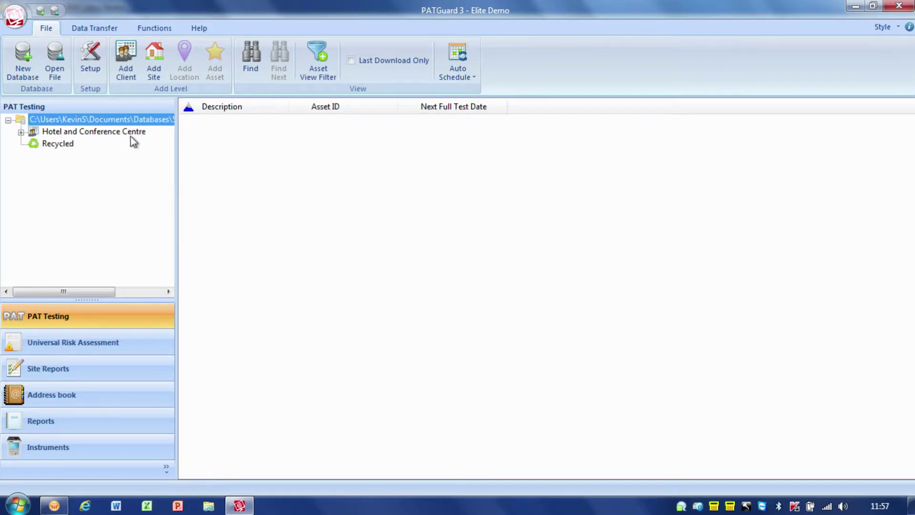
- Expand the Hotel and Conference Centre client, look through the First Floor's locations and collapse that floor again
click(21, 132)
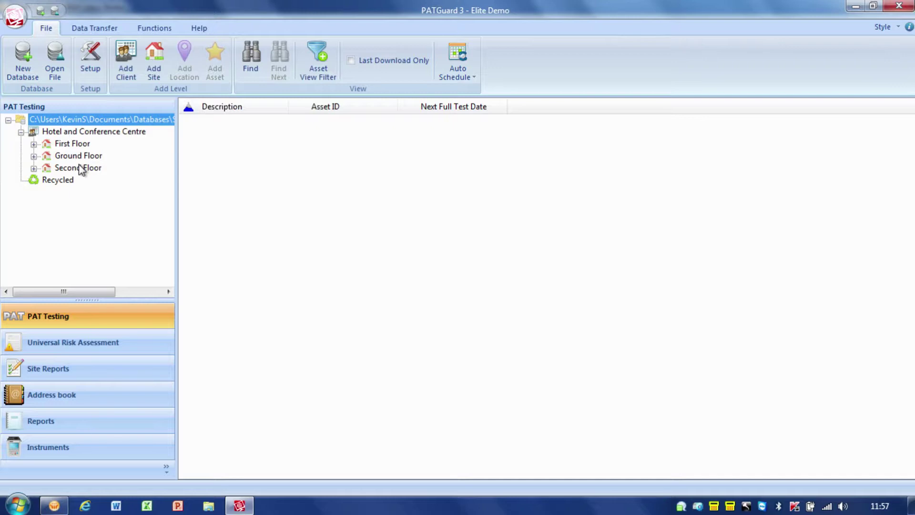
click(34, 144)
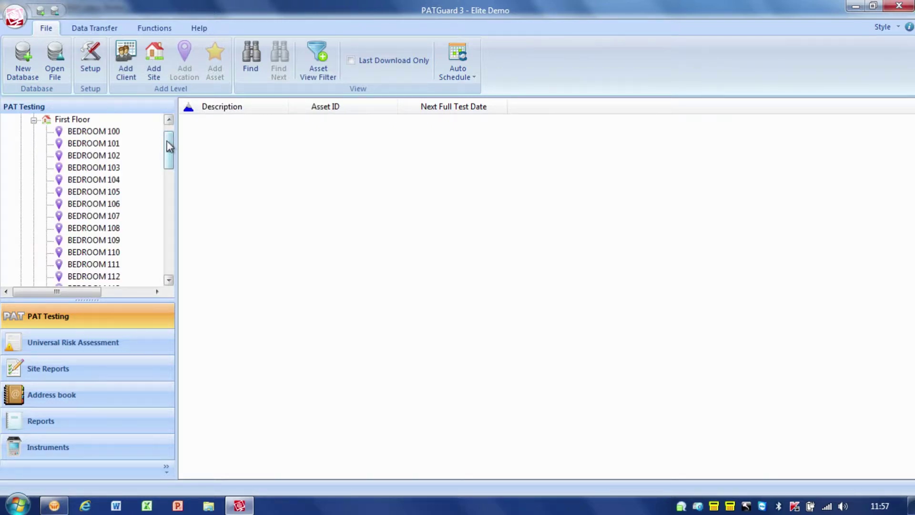
drag(170, 143, 178, 258)
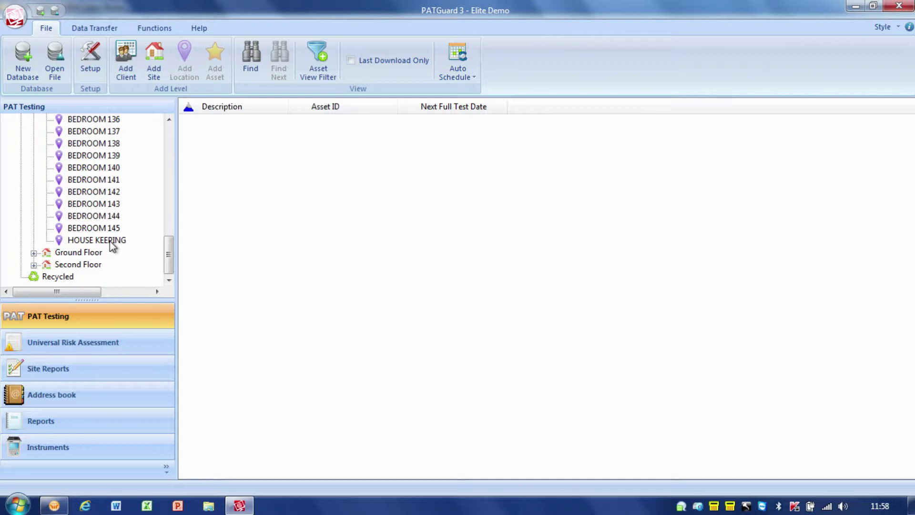
drag(170, 250, 174, 128)
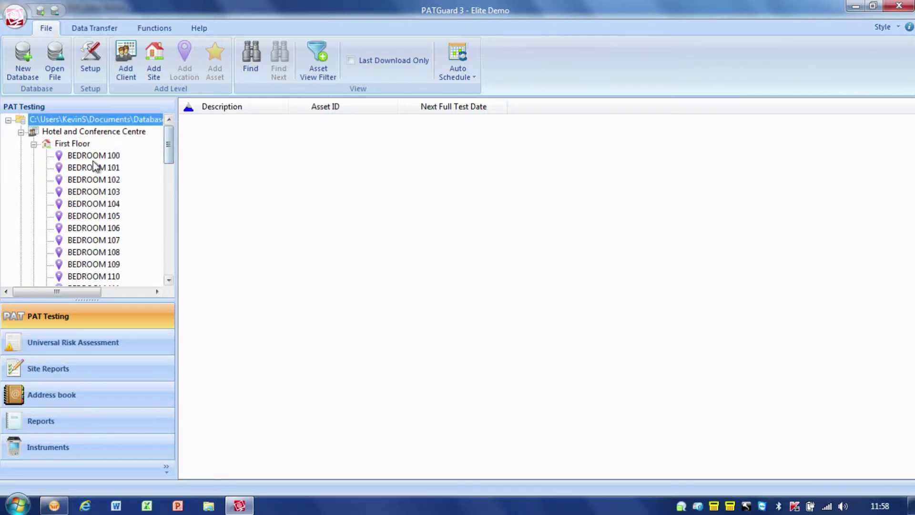
click(33, 144)
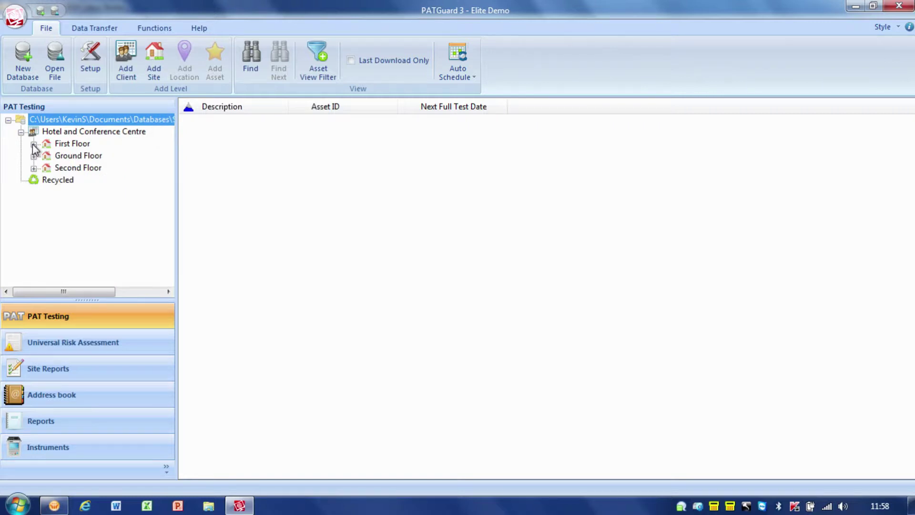
- Expand the Ground Floor site to show its locations, leaving the First Floor collapsed
click(33, 156)
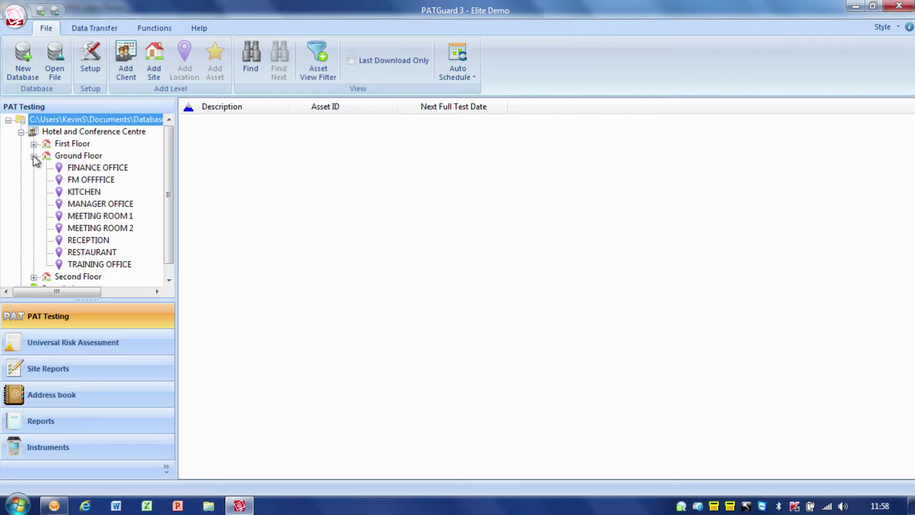
click(33, 144)
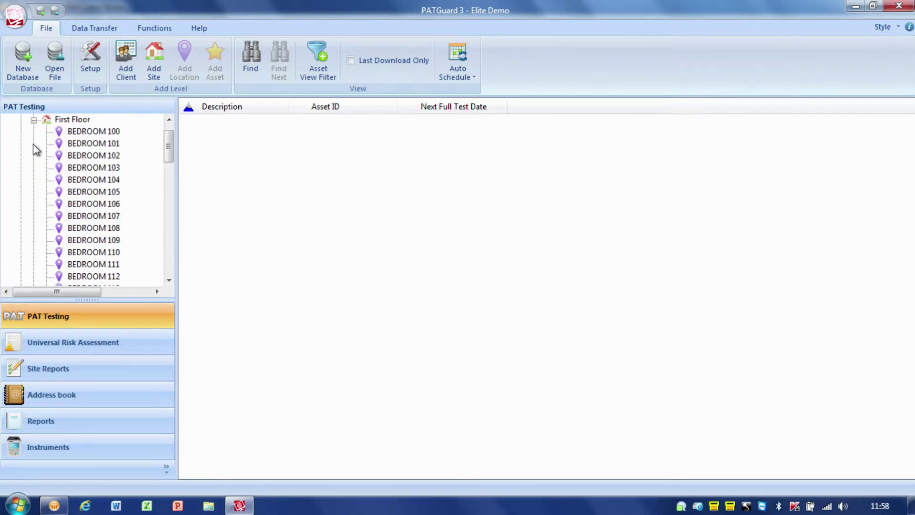
click(34, 120)
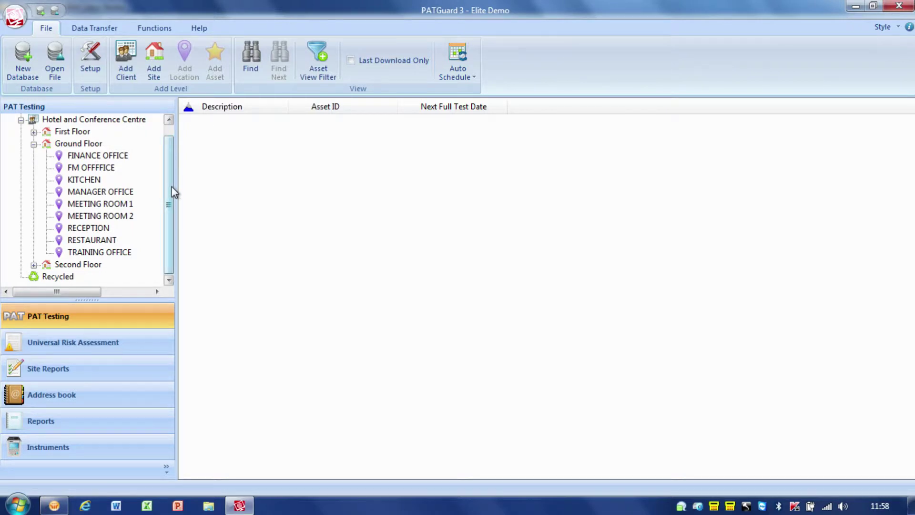
drag(171, 186, 173, 173)
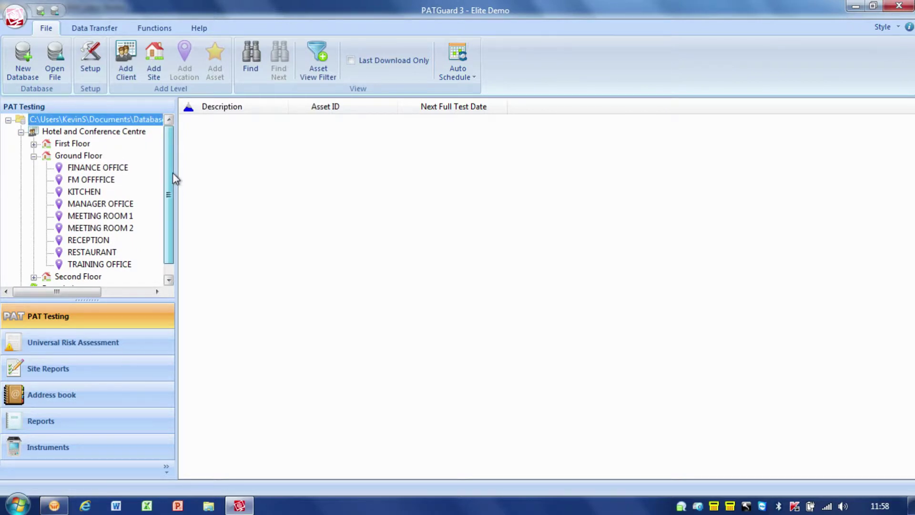
- List all assets of the Hotel and Conference Centre client, then only those on the Ground Floor
click(107, 133)
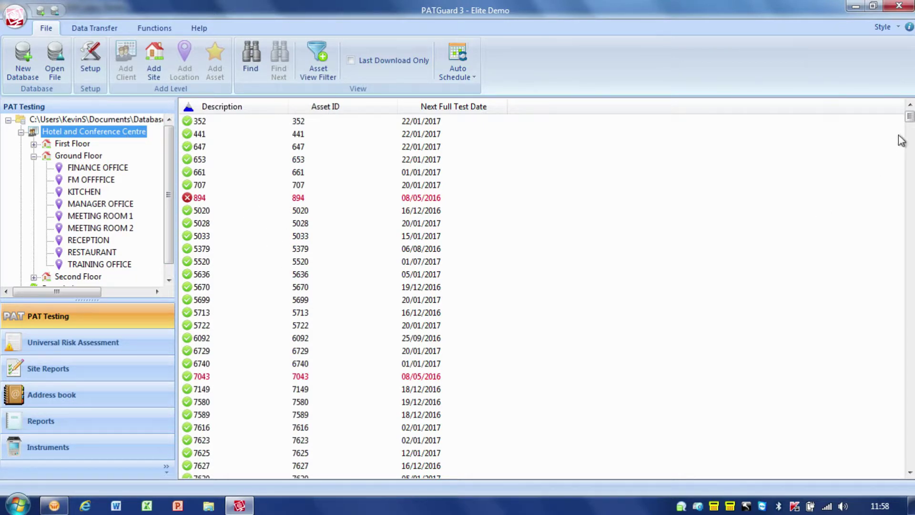
mouse_move(909, 118)
mouse_down()
mouse_move(899, 429)
mouse_move(908, 117)
mouse_up()
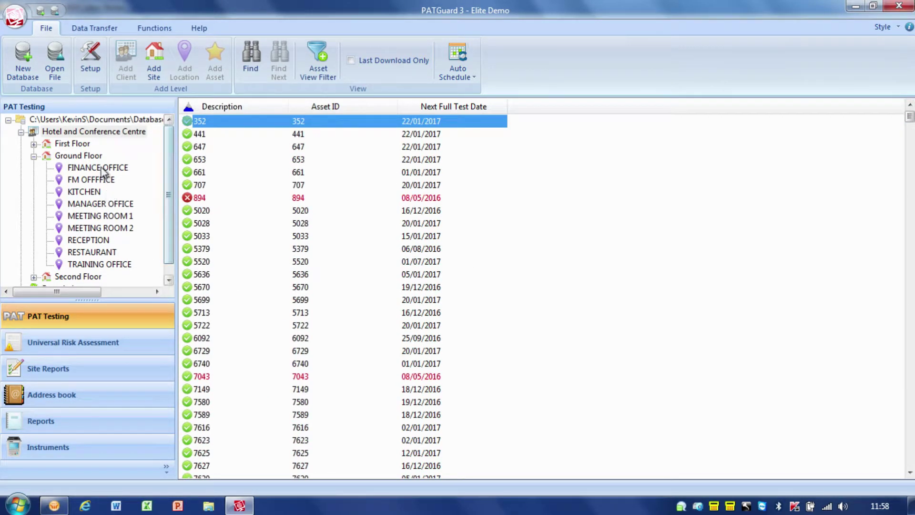
click(85, 157)
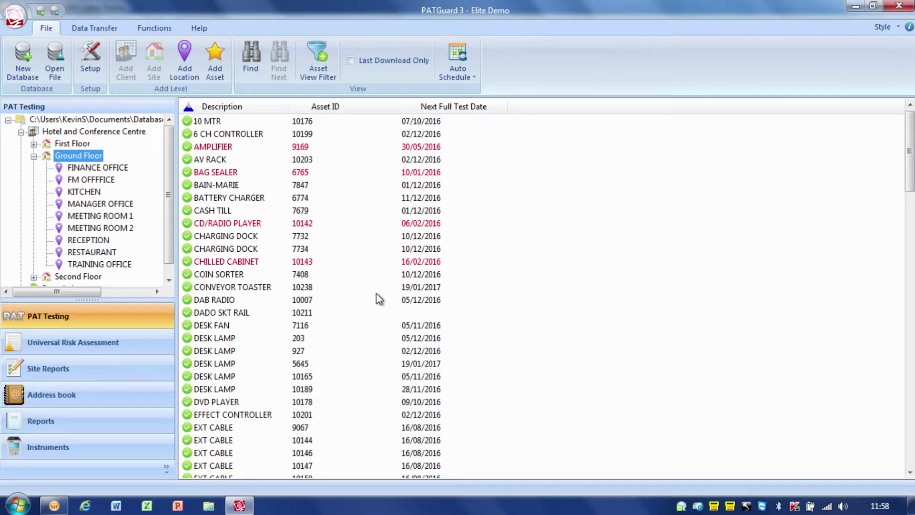
- List the assets in the Ground Floor's Kitchen and sort them by description in descending, then ascending order
click(82, 191)
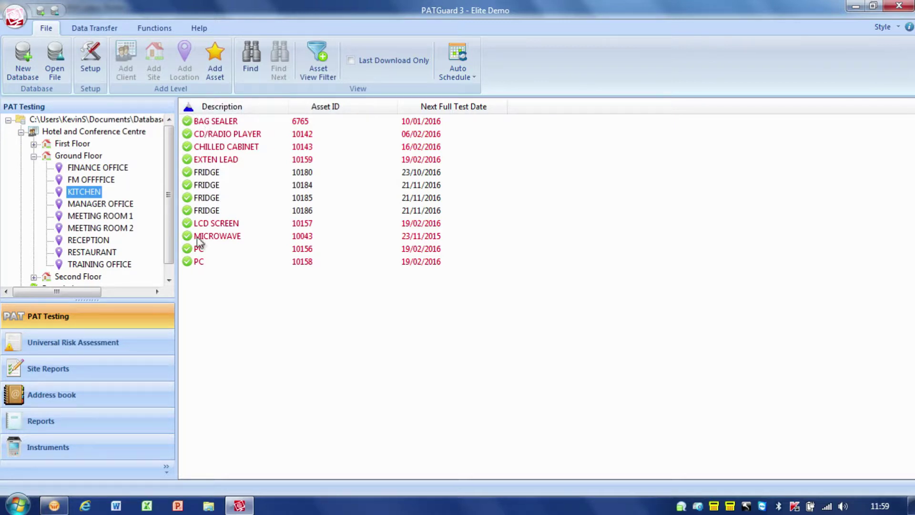
click(224, 108)
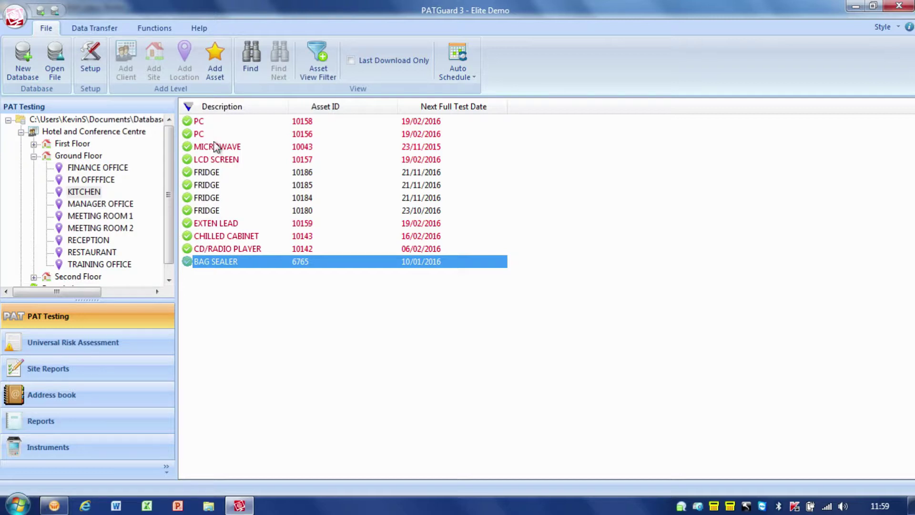
click(193, 107)
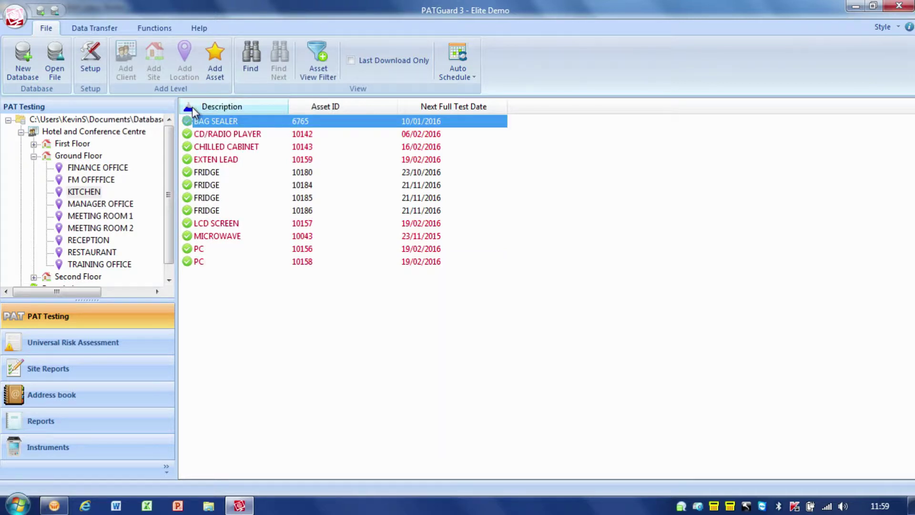
- Sort the Kitchen assets by Asset ID, trying descending order and finishing with the lowest ID first
click(348, 108)
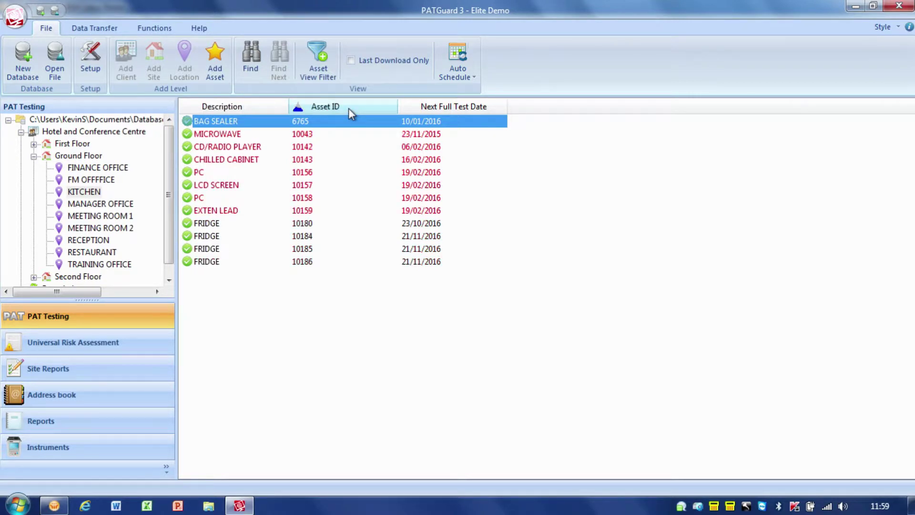
click(348, 108)
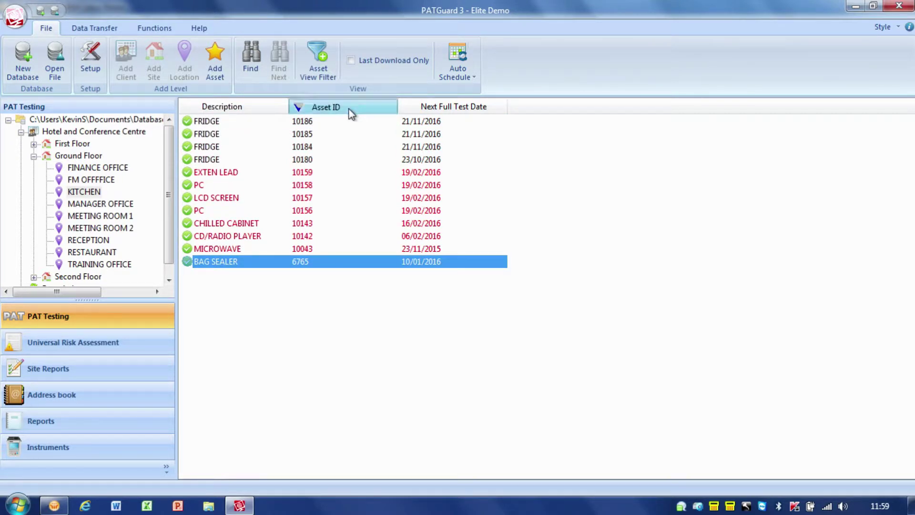
click(348, 108)
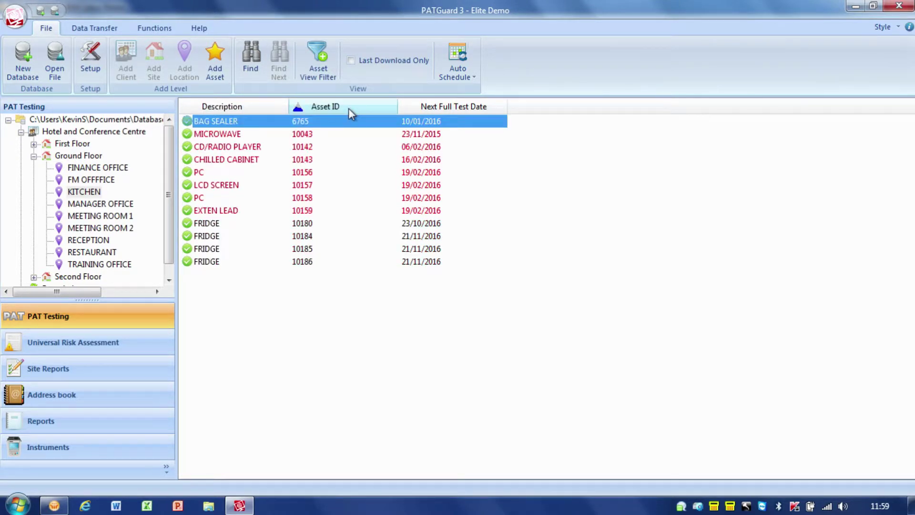
- Sort the Kitchen assets by Next Full Test Date, finishing with the latest date first
click(437, 105)
click(437, 107)
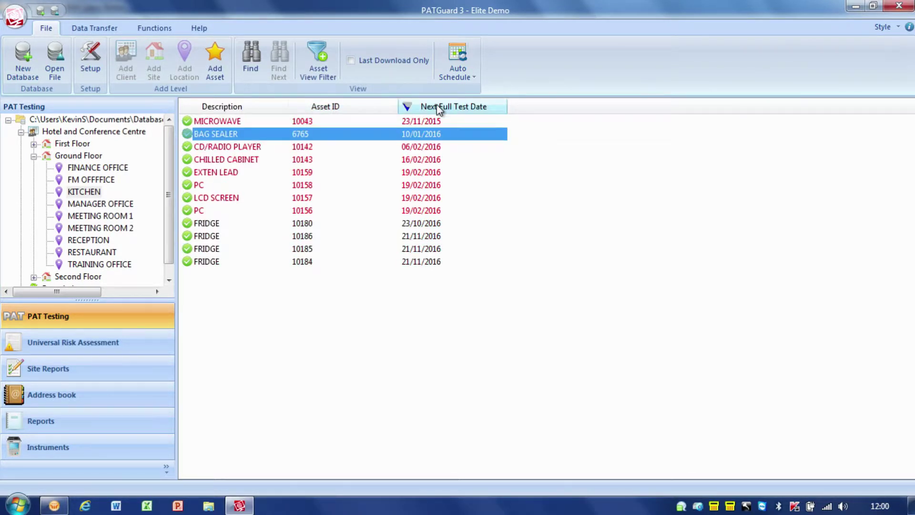
click(437, 107)
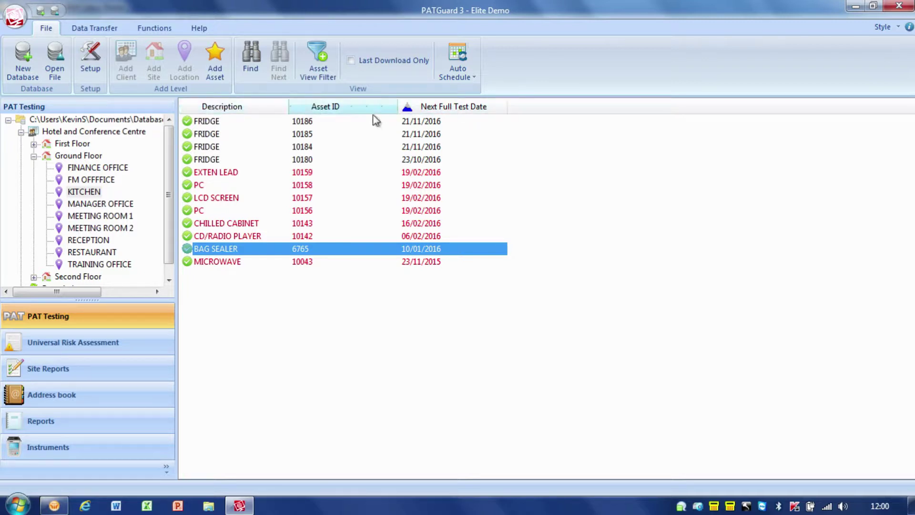
- Add the Earth Continuity Result column to the asset list and sort the Kitchen assets by it in both directions
right_click(431, 107)
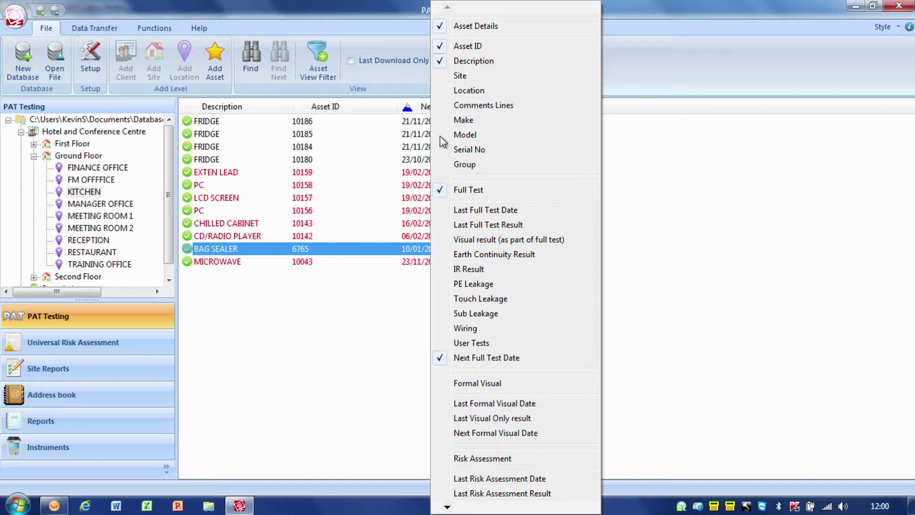
click(477, 255)
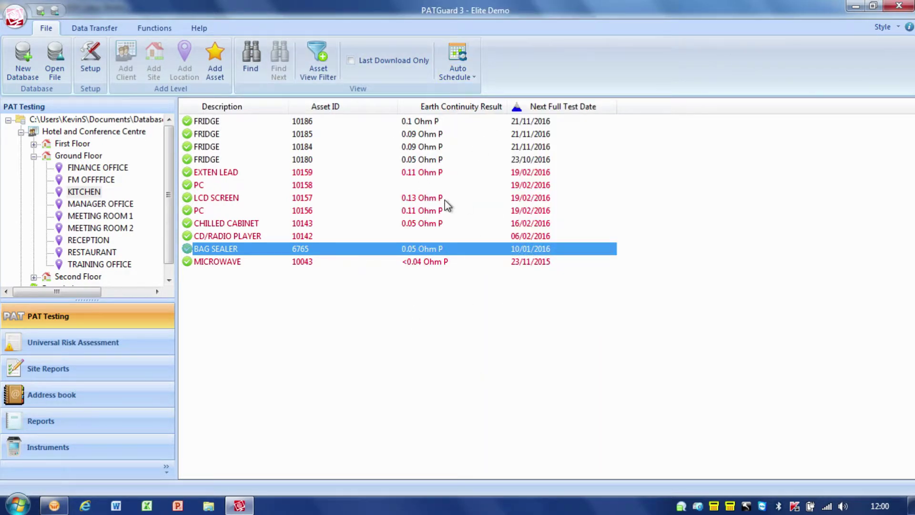
click(441, 104)
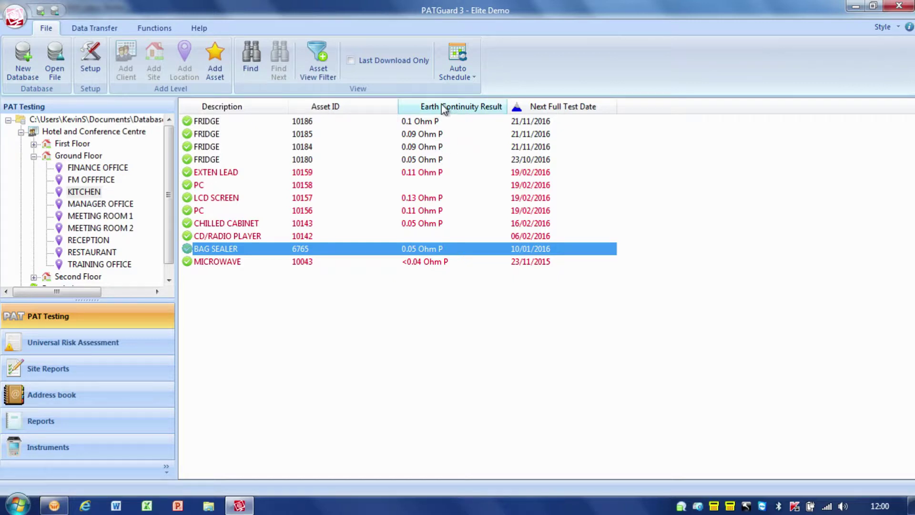
click(442, 104)
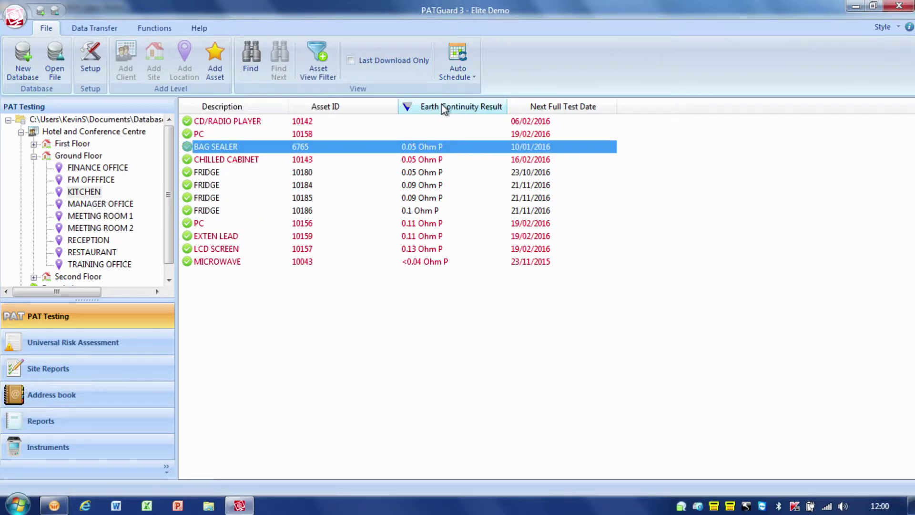
click(441, 104)
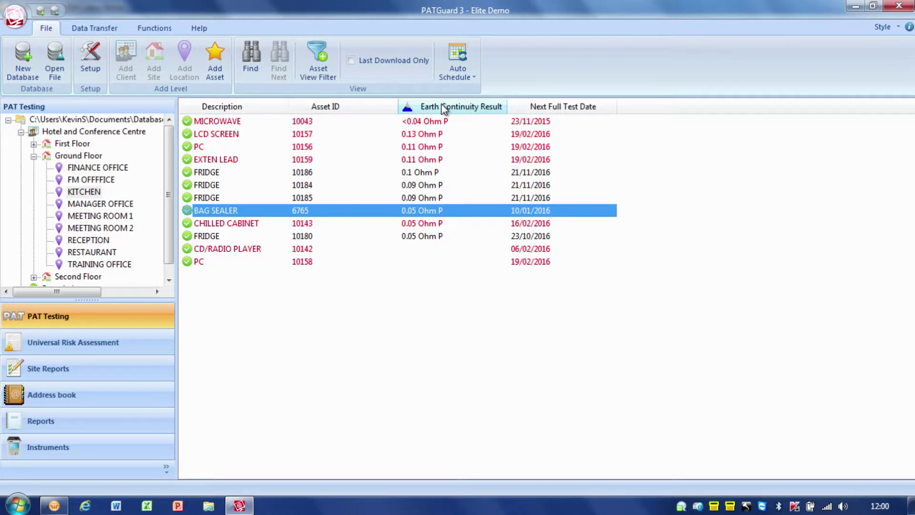
- Remove the Earth Continuity Result column from the asset list and review the other available columns without adding any
right_click(441, 104)
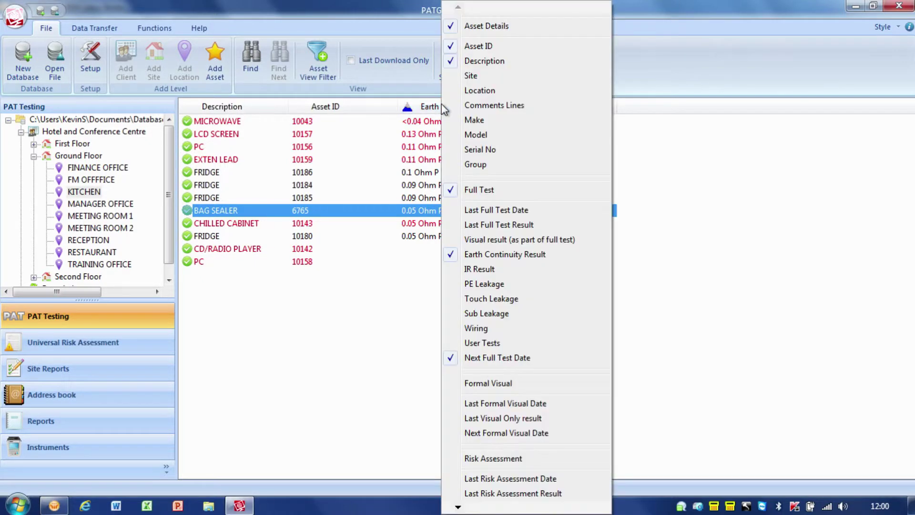
click(451, 258)
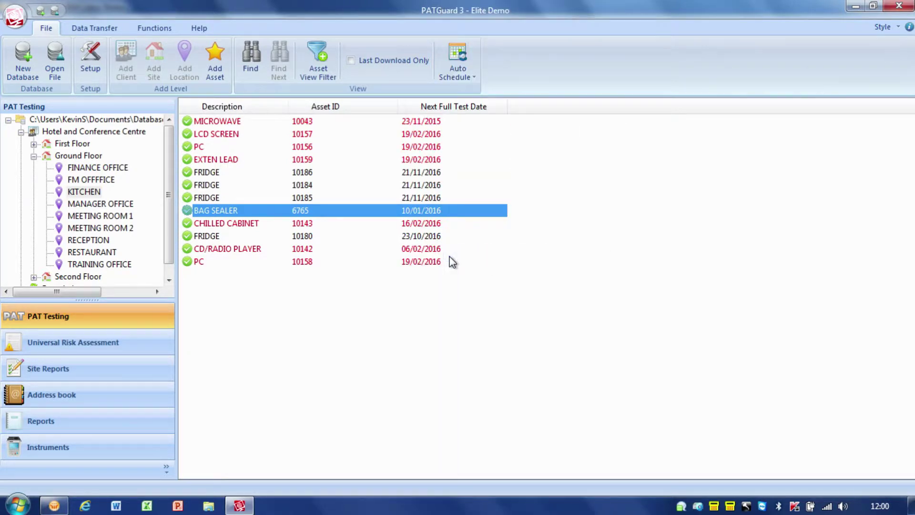
right_click(516, 111)
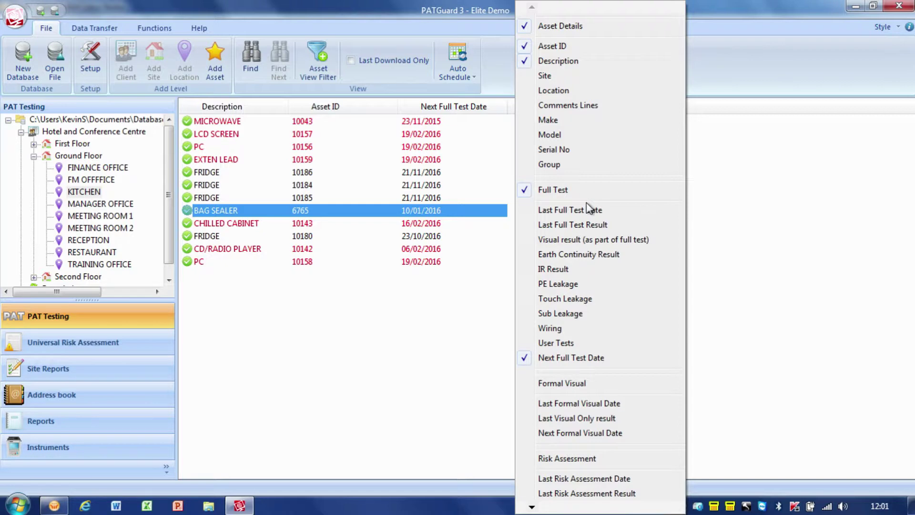
click(421, 324)
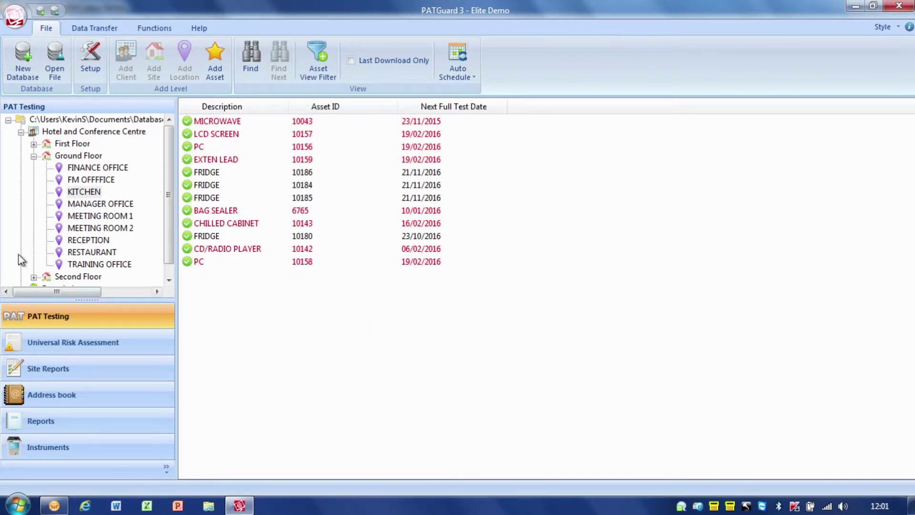
- List all assets of the Hotel and Conference Centre client and sort them by Next Full Test Date, earliest first
click(97, 133)
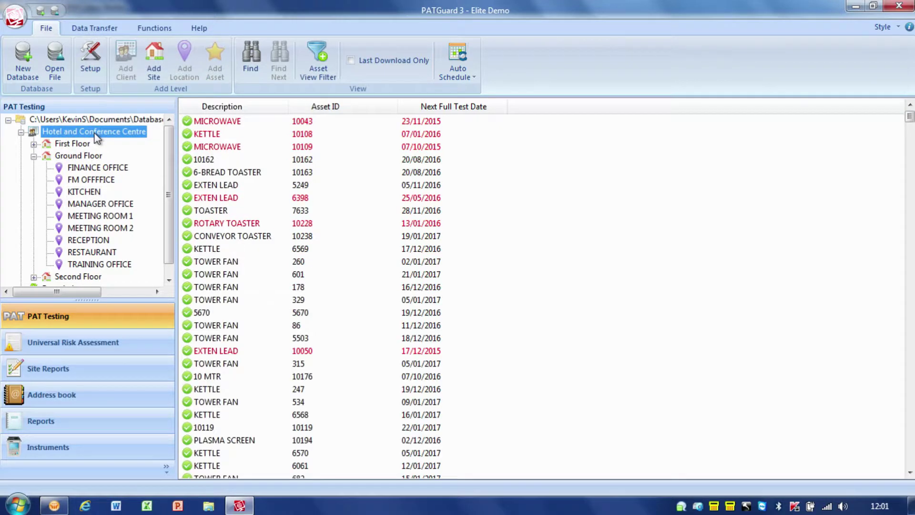
click(430, 107)
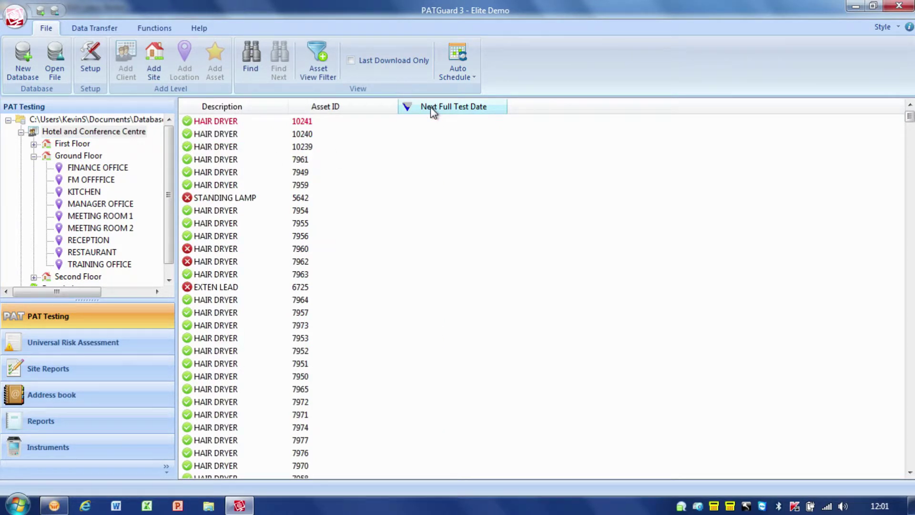
- Sort the Hotel and Conference Centre assets by Next Full Test Date, latest first
mouse_move(910, 118)
mouse_down()
mouse_move(909, 249)
mouse_move(896, 108)
mouse_move(906, 252)
mouse_move(910, 117)
mouse_up()
click(453, 117)
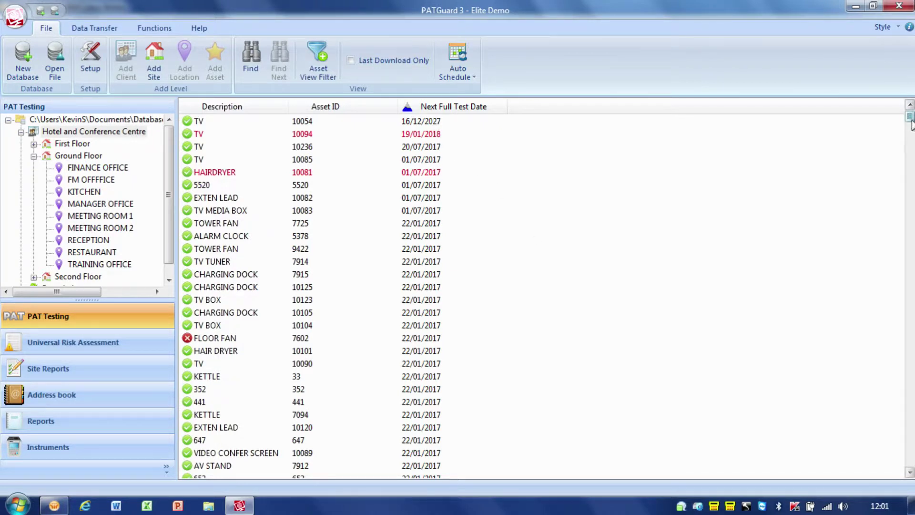
mouse_move(910, 118)
mouse_down()
mouse_move(911, 460)
mouse_move(910, 117)
mouse_up()
- Sort the Hotel and Conference Centre assets by Asset ID, lowest number first, and look through the list
click(328, 113)
click(328, 113)
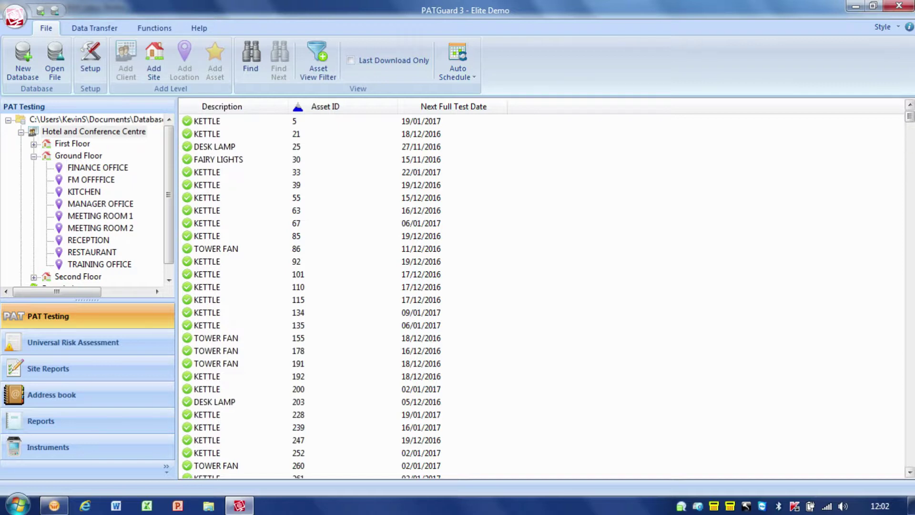
click(907, 162)
drag(907, 162, 907, 253)
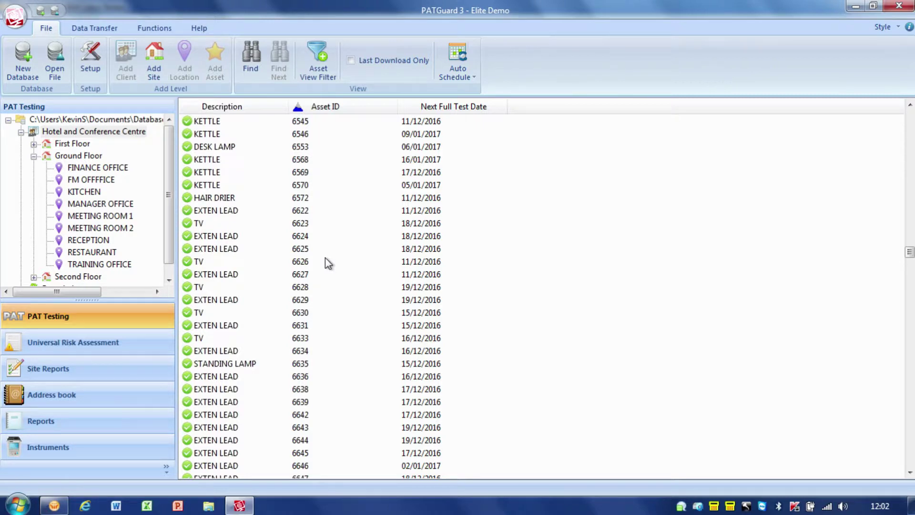
- Search the database for assets with the description SOLDERING IRON
click(245, 74)
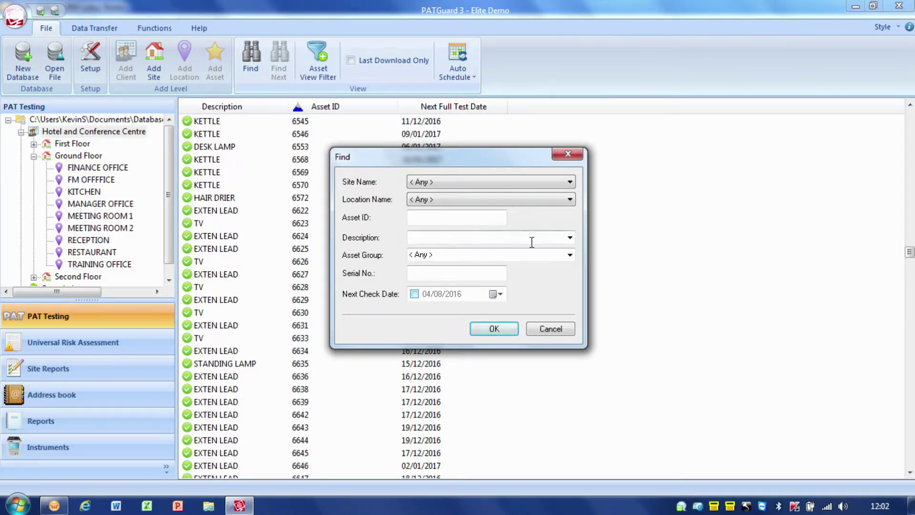
click(570, 239)
drag(569, 268, 581, 475)
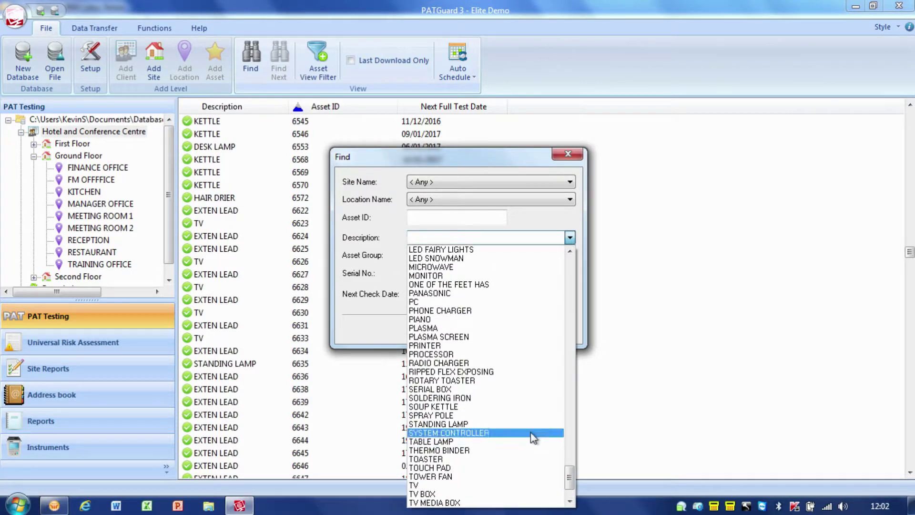
click(464, 398)
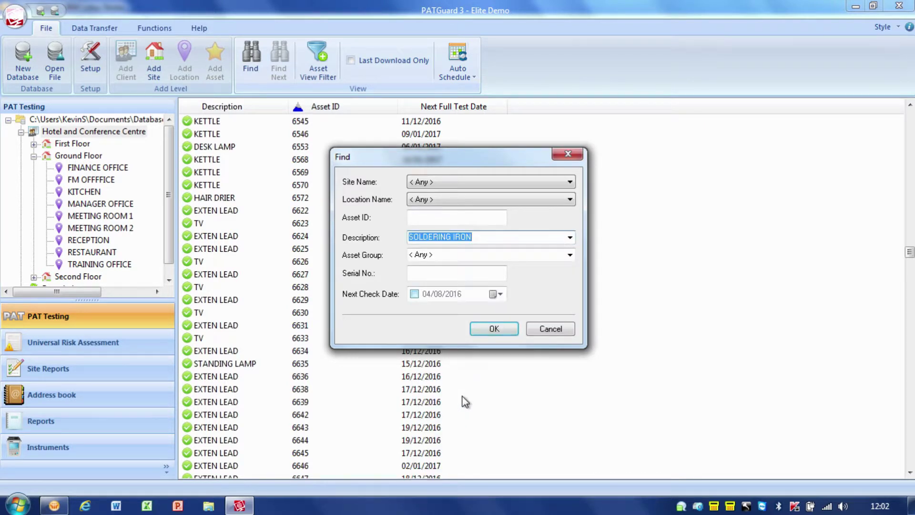
click(494, 329)
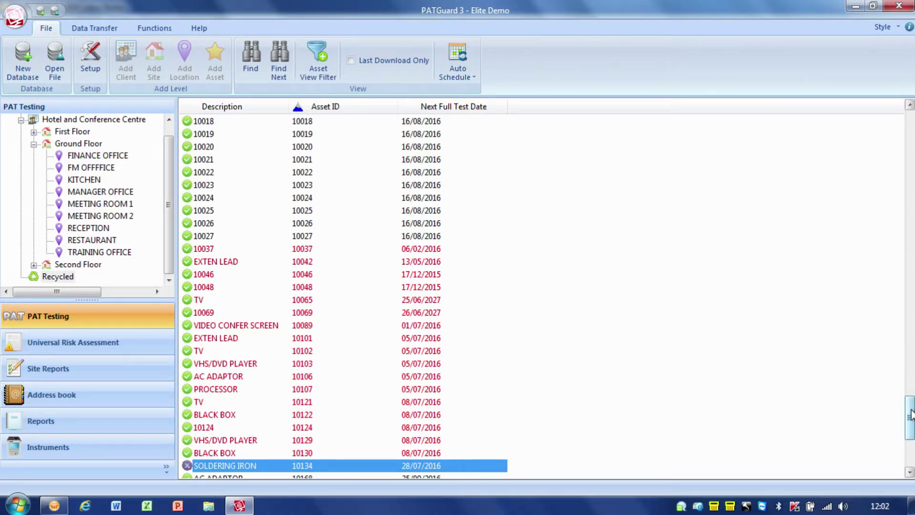
- Step through the remaining SOLDERING IRON matches until the search is exhausted
drag(910, 414, 910, 436)
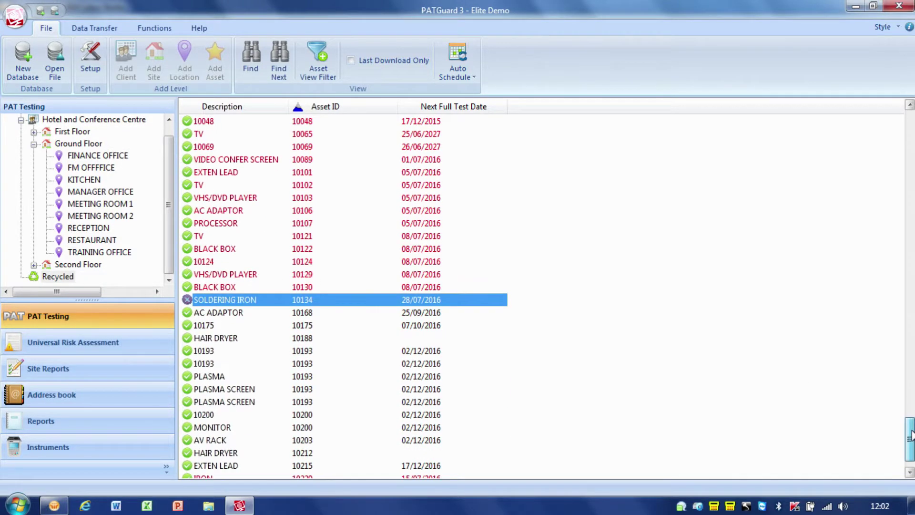
click(281, 73)
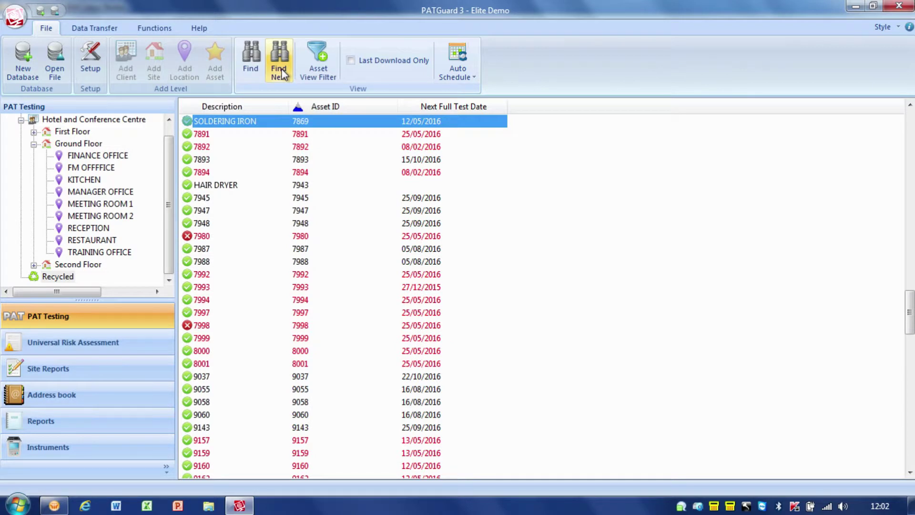
click(280, 73)
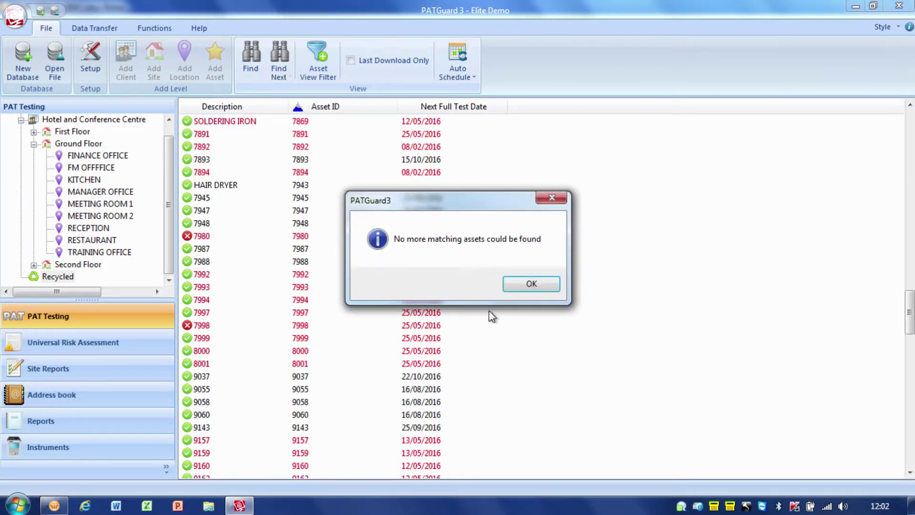
click(529, 284)
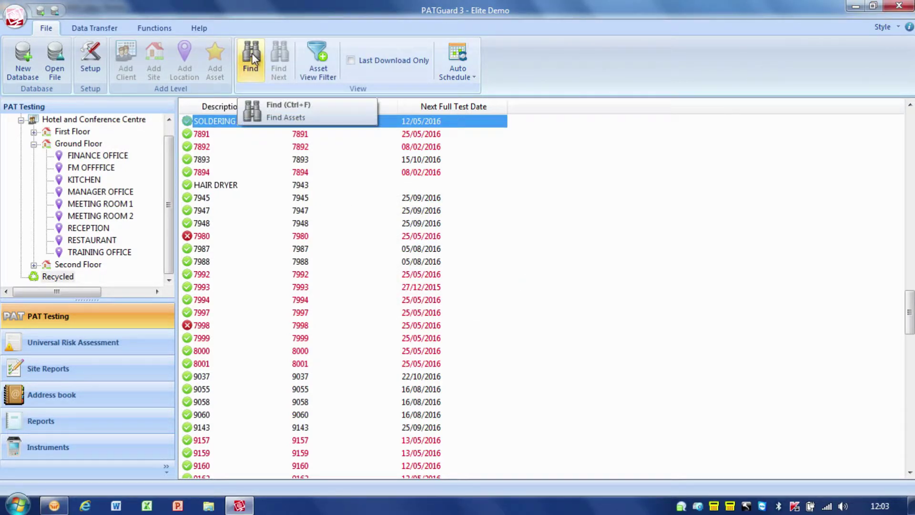
- Sort the Recycled assets alphabetically by Description and look through the list, including the soldering irons
click(237, 106)
click(237, 107)
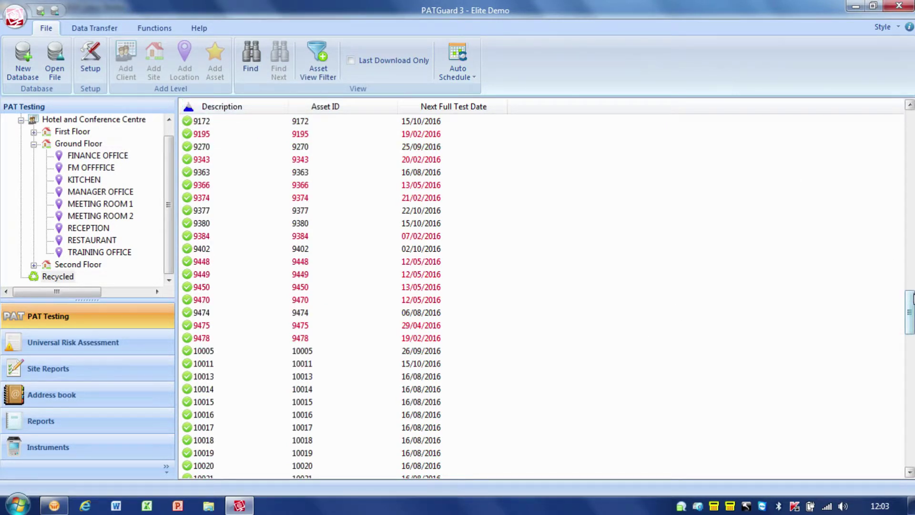
drag(912, 299, 911, 425)
scroll(910, 429, down, 1)
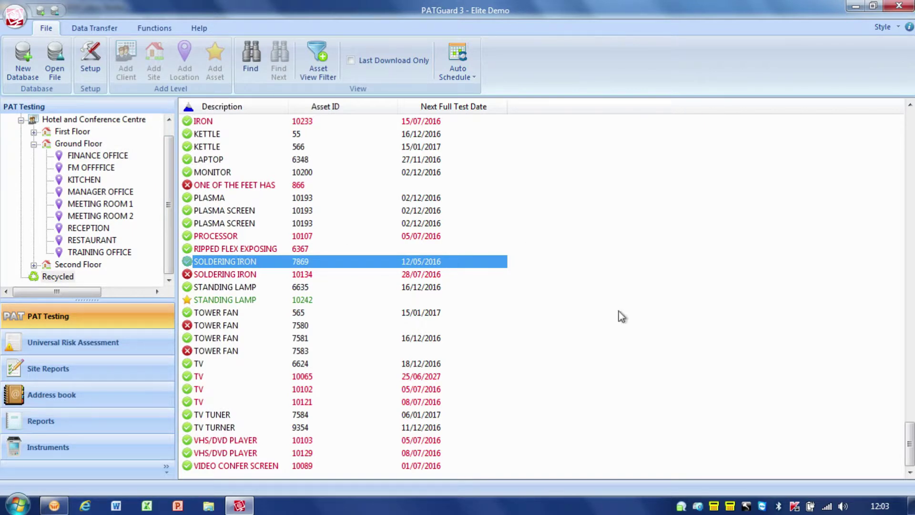
drag(910, 443, 910, 133)
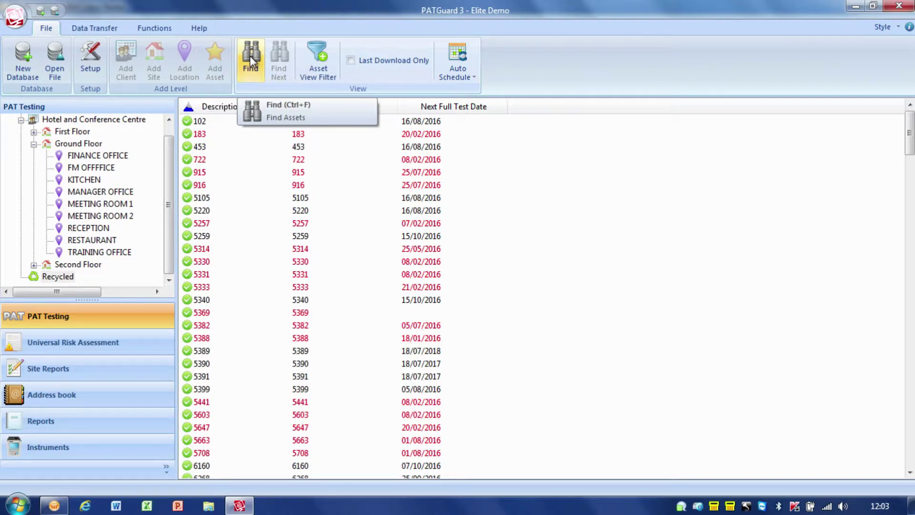
- Examine the Asset View Filter options for filtering by next test date, without applying a filter
click(322, 82)
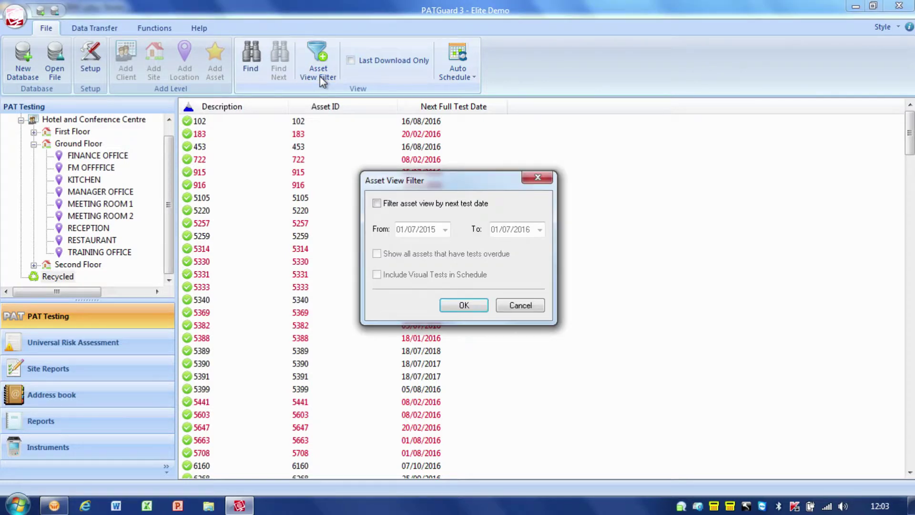
click(379, 202)
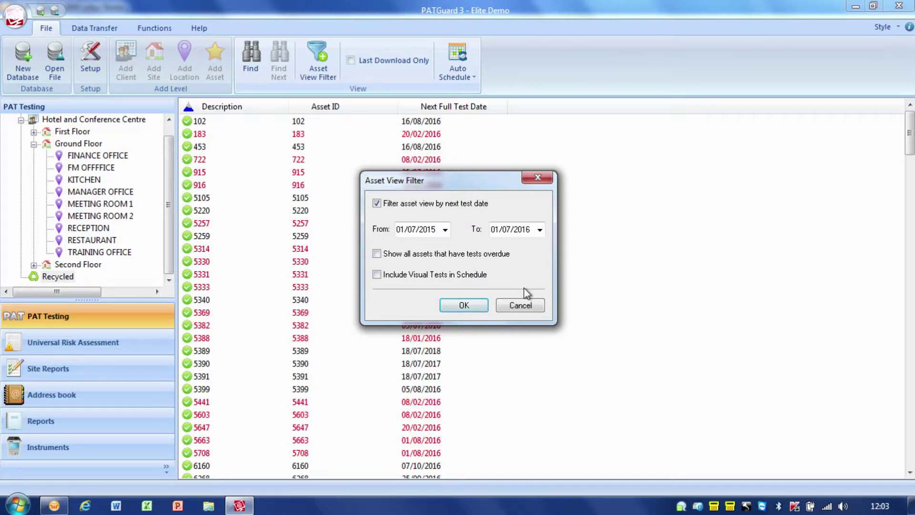
click(518, 308)
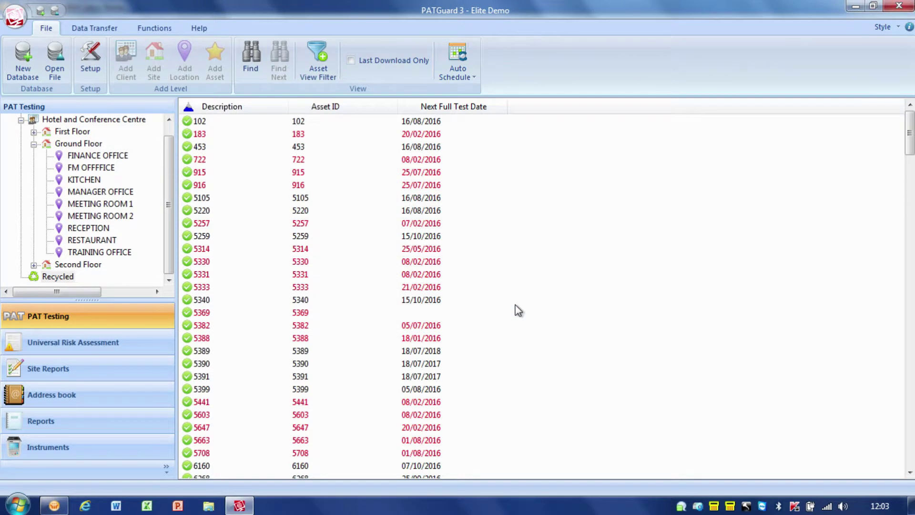
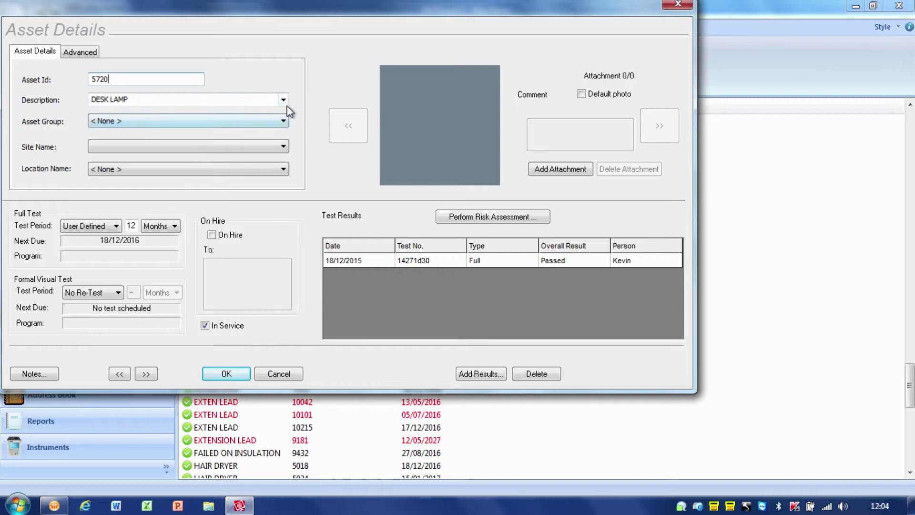
- Review the Description and Asset Group choices for asset 5720, keeping DESK LAMP and no asset group
click(256, 102)
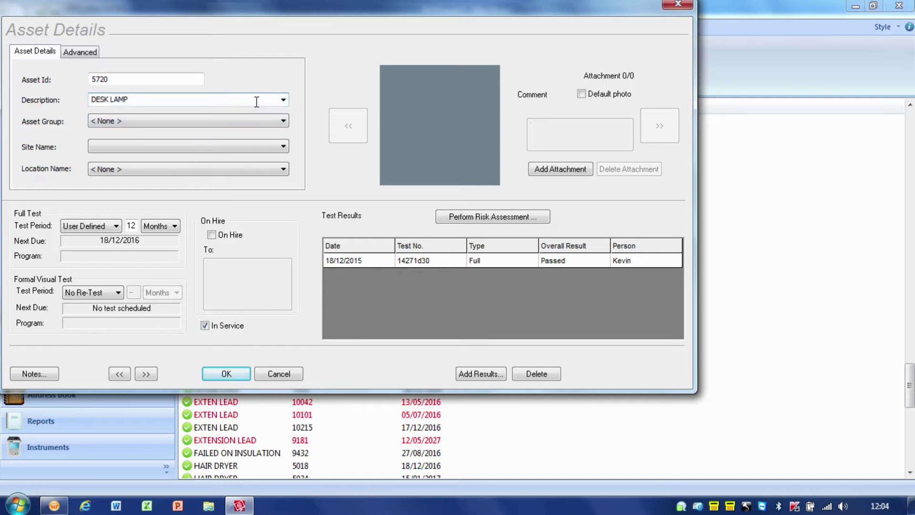
click(283, 100)
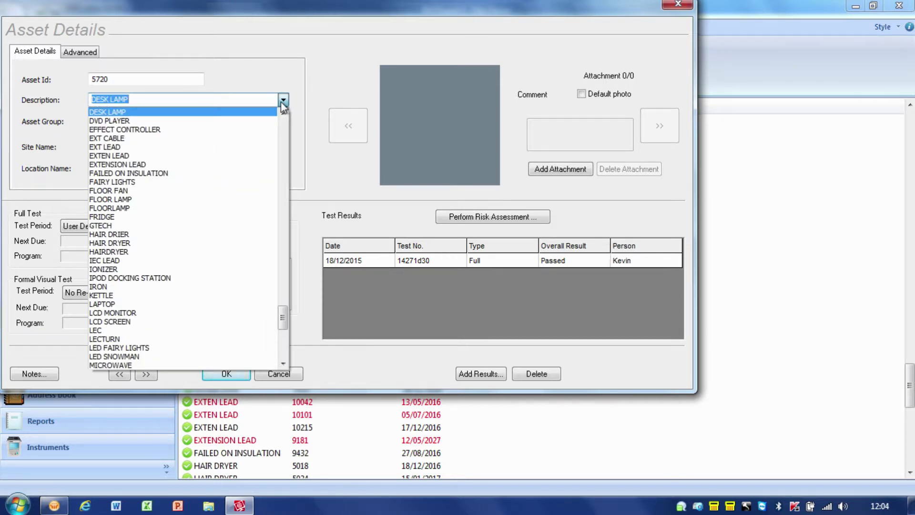
click(256, 113)
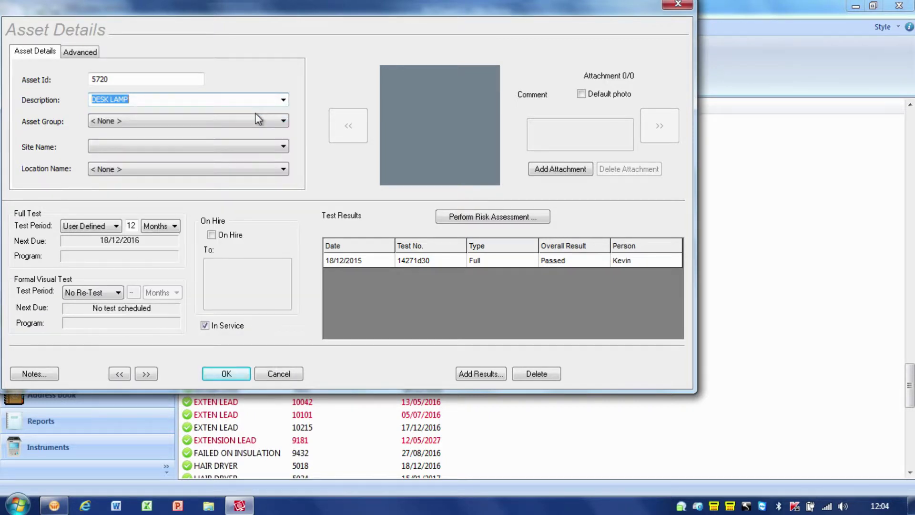
click(285, 121)
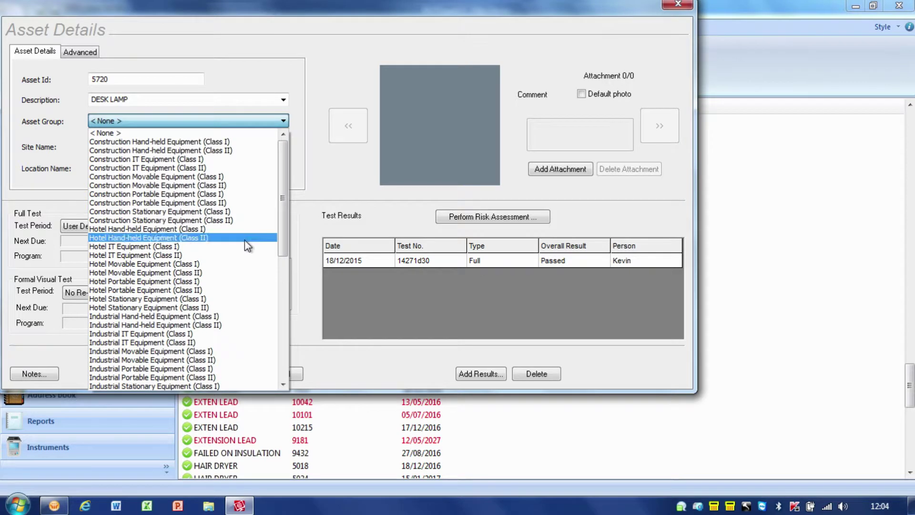
click(235, 136)
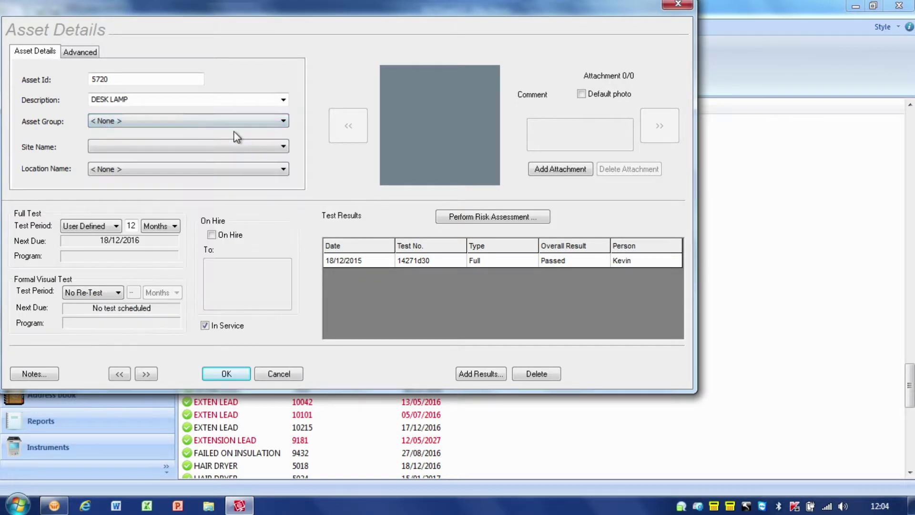
- Assign the desk lamp to the First Floor site and the BEDROOM 100 location
click(283, 147)
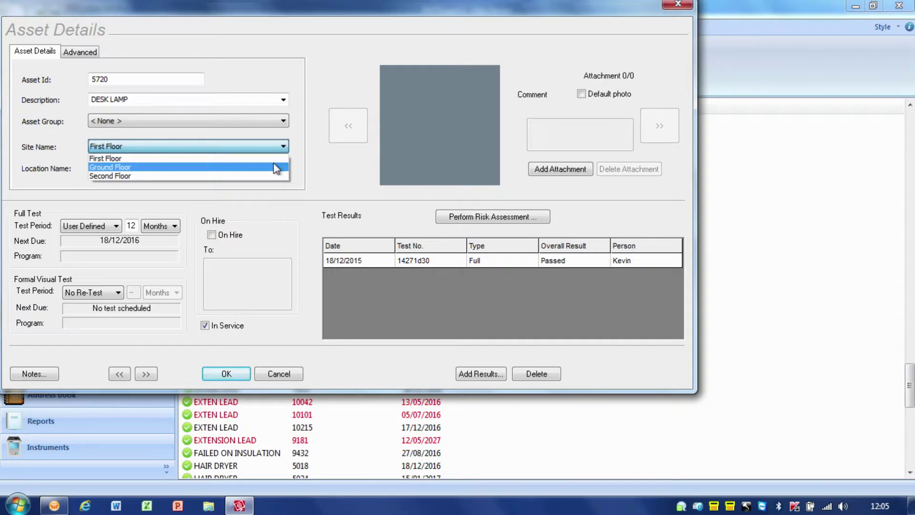
click(270, 161)
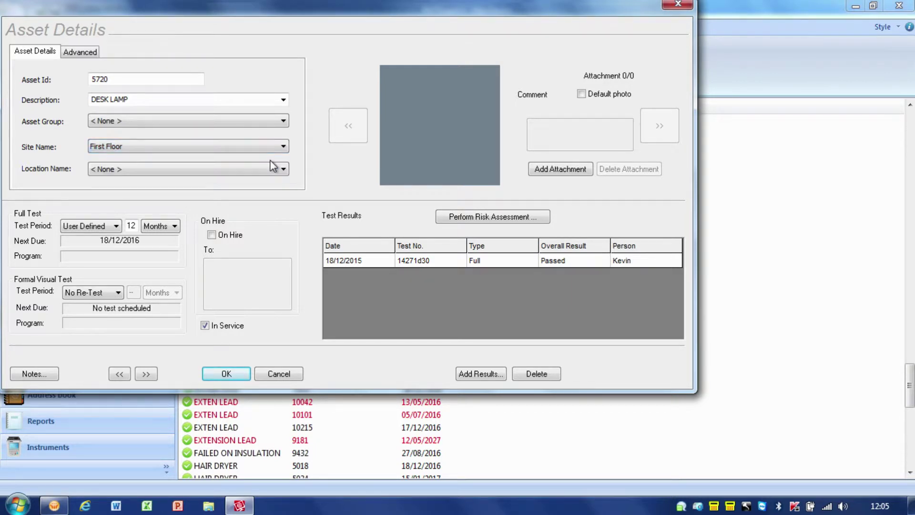
click(284, 170)
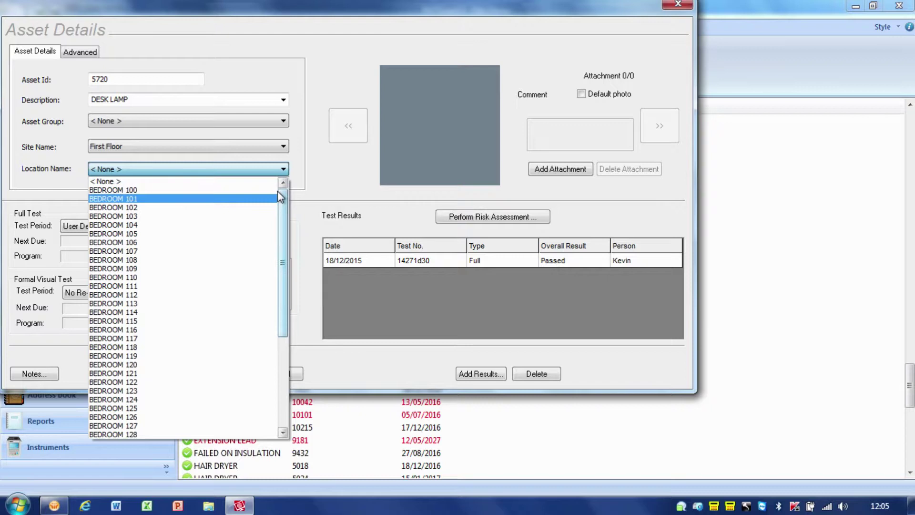
click(278, 190)
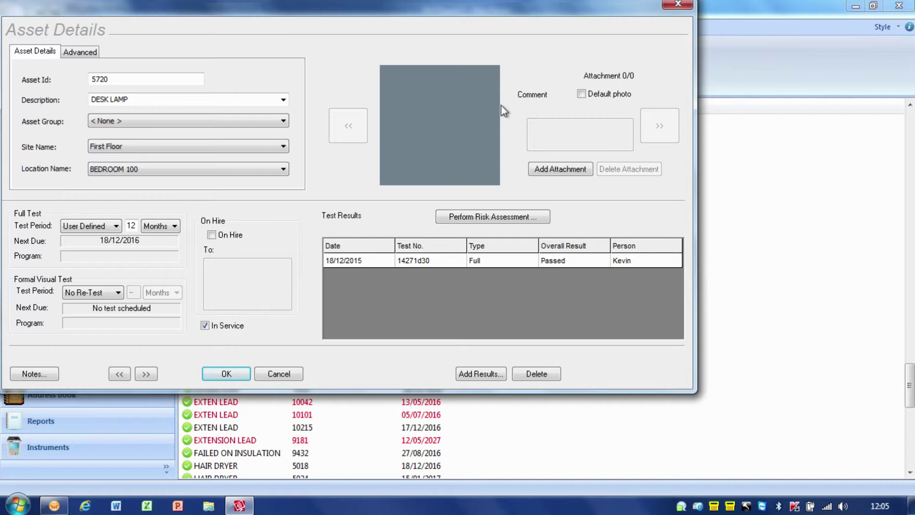
- Review the desk lamp's advanced details and its asset notes without changing them
click(74, 55)
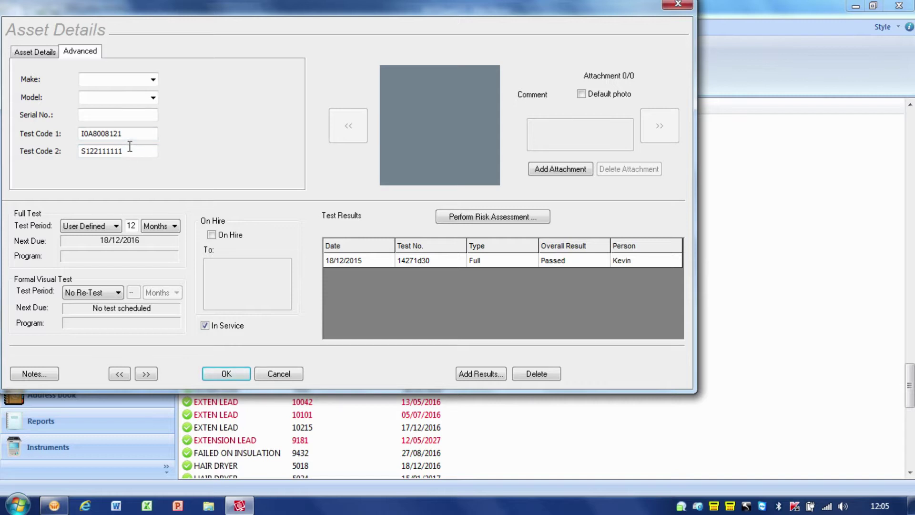
click(47, 51)
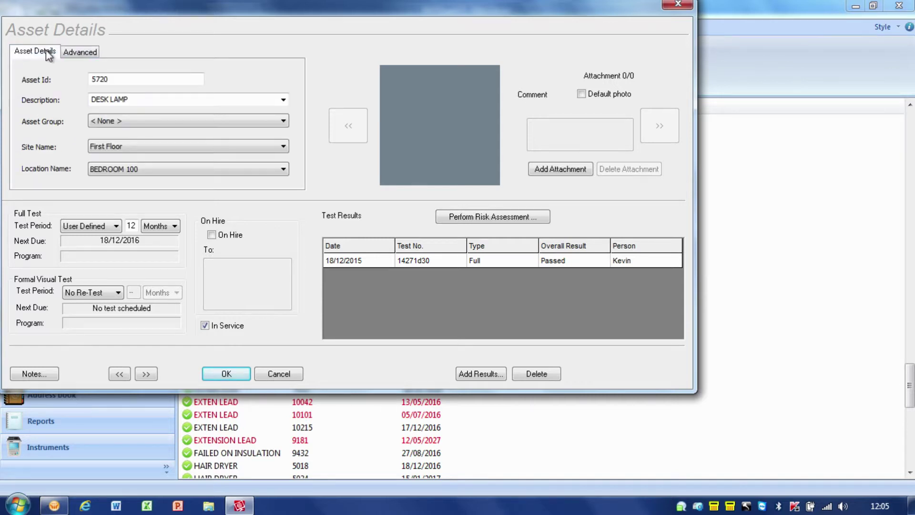
click(39, 376)
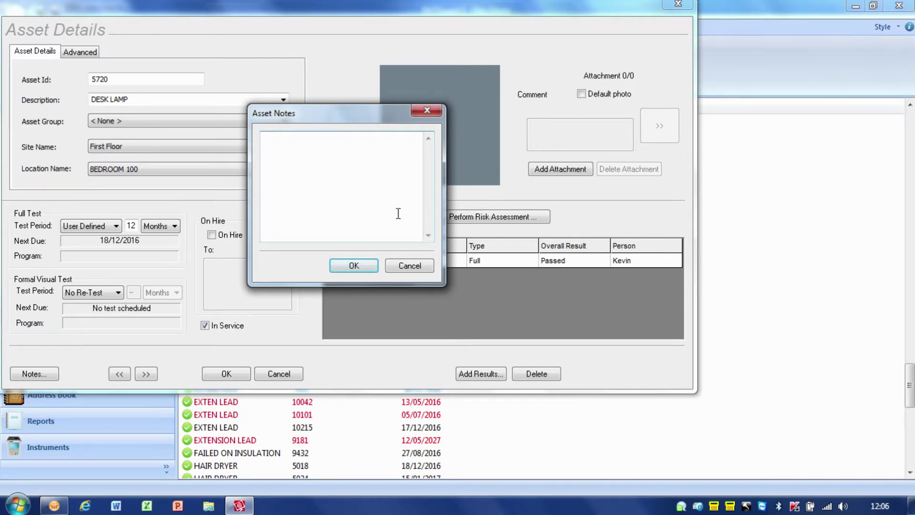
click(407, 265)
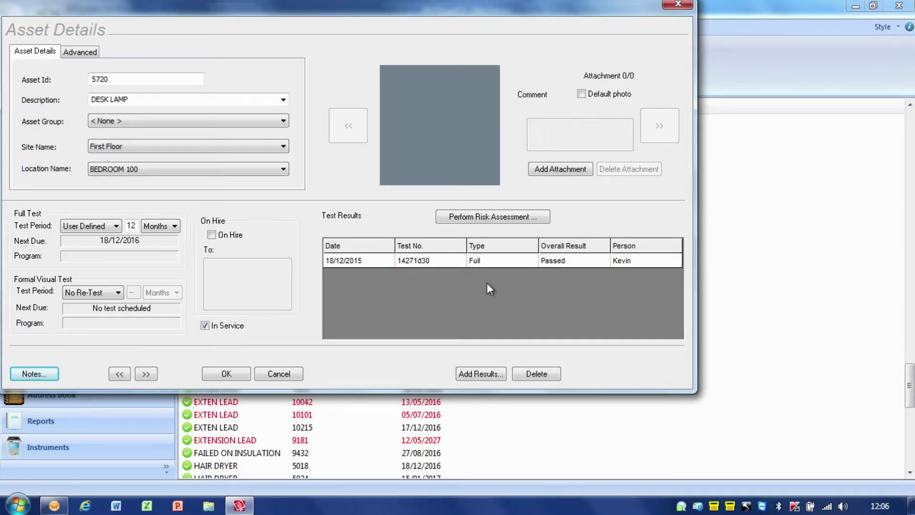
- Start a risk assessment for the desk lamp with environment Equipment used by the public, equipment type Portable and construction Class I
click(478, 218)
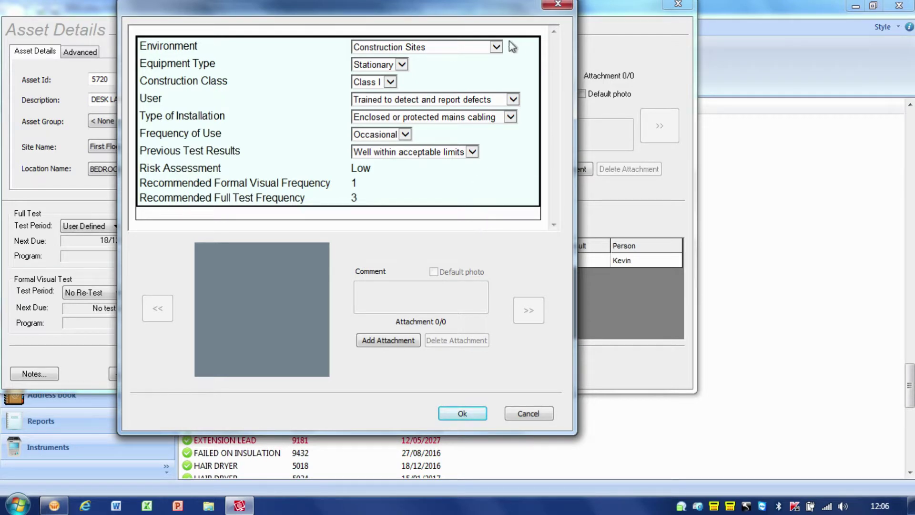
click(497, 47)
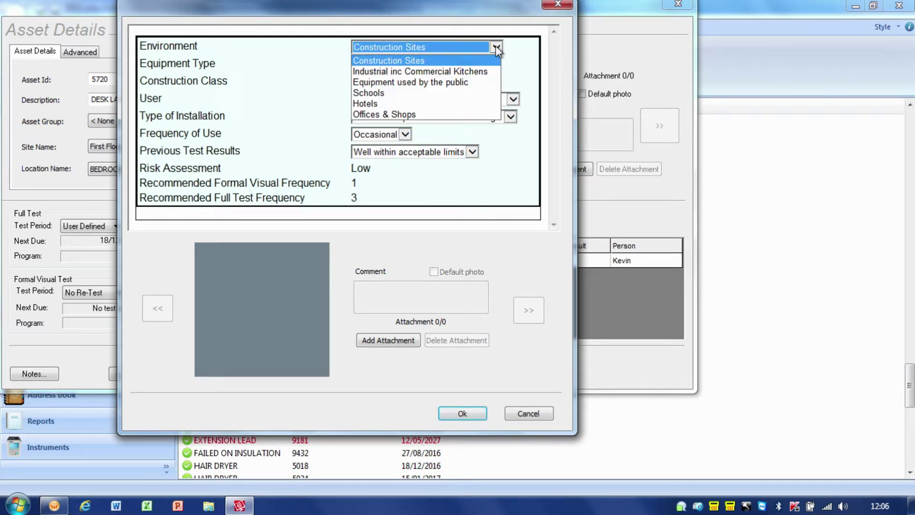
click(476, 77)
click(403, 65)
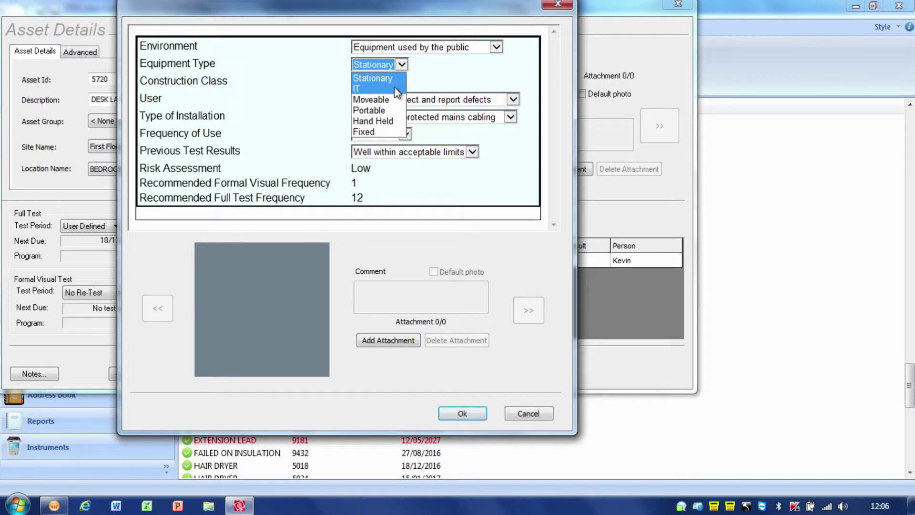
click(388, 110)
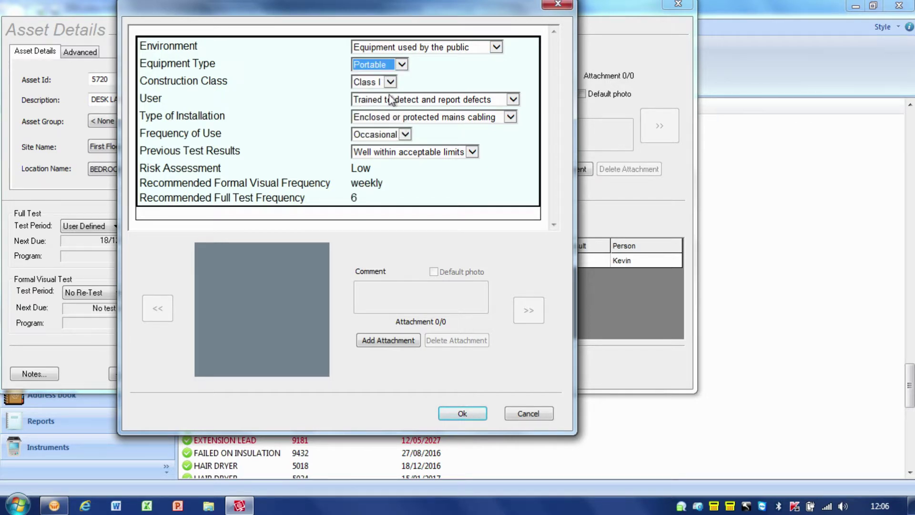
click(390, 86)
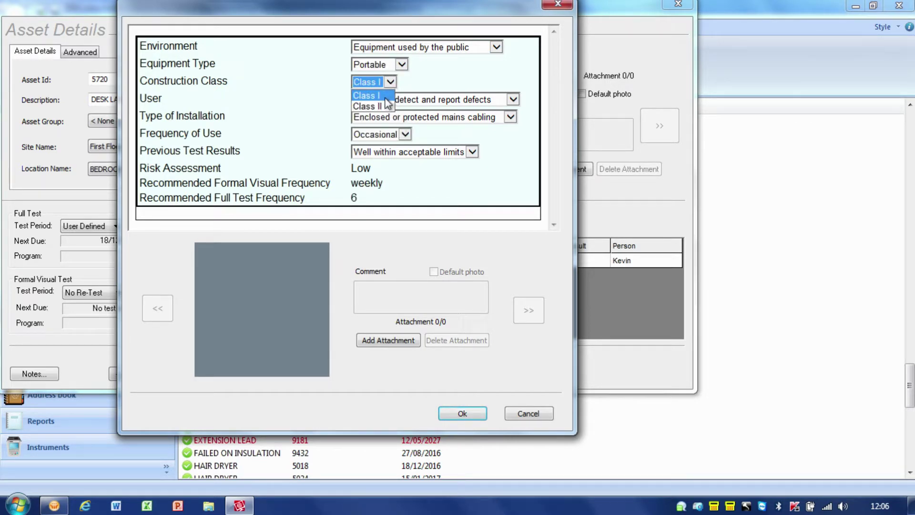
click(385, 96)
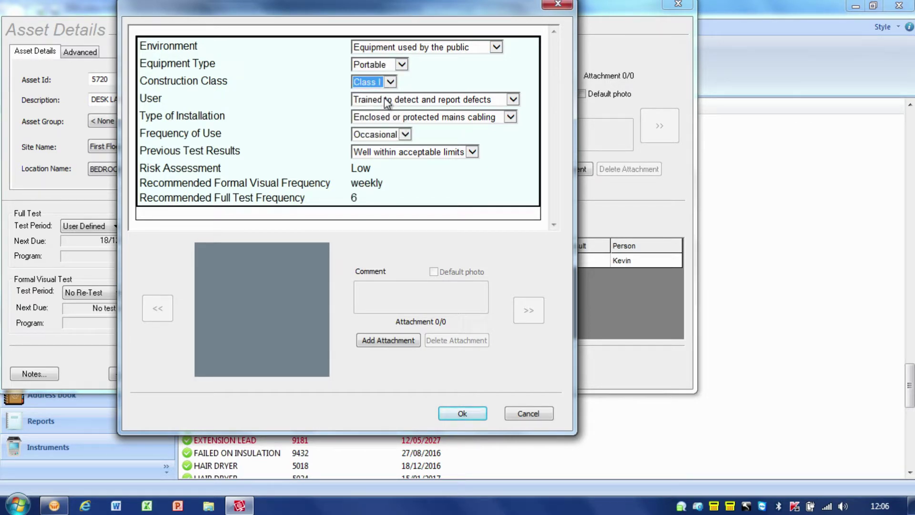
- Set the assessment's user to N/A, installation to Exposed or unprotected mains cabling, frequency of use to Frequent and previous results to N/A
click(512, 99)
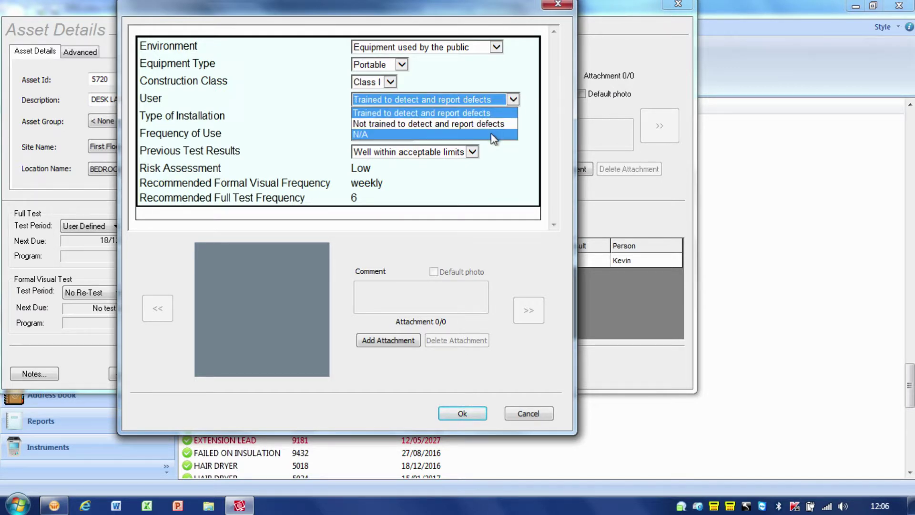
click(492, 133)
click(510, 117)
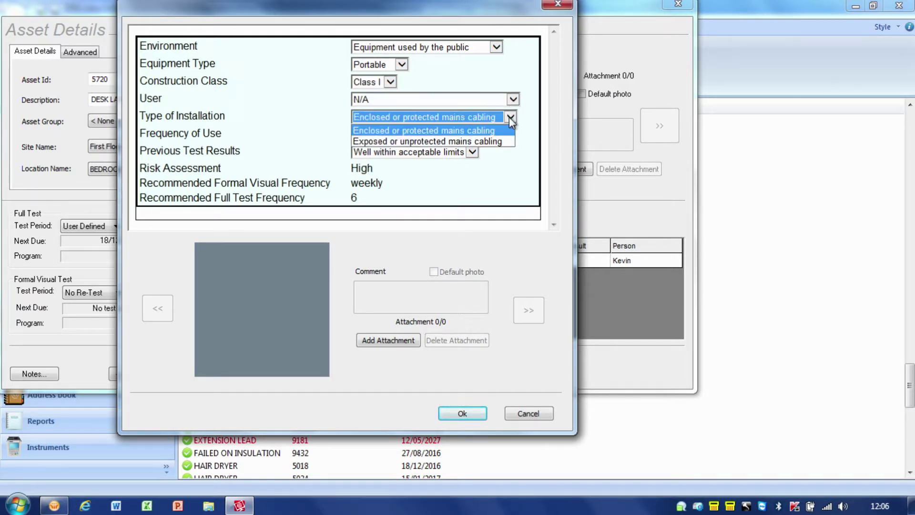
click(498, 139)
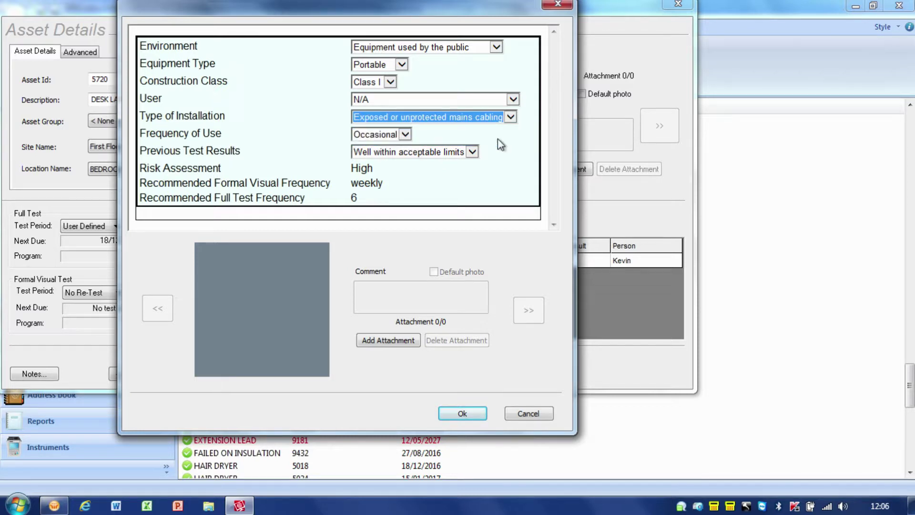
click(406, 134)
click(394, 159)
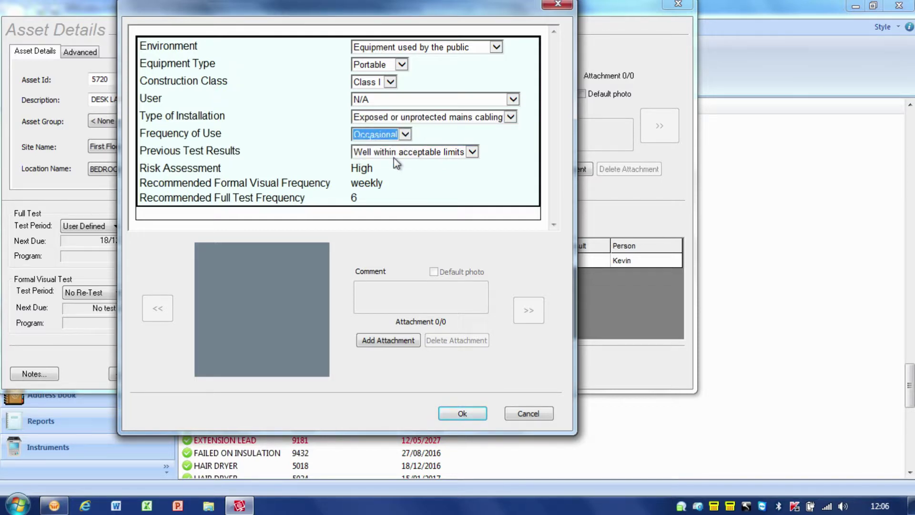
click(473, 151)
click(453, 187)
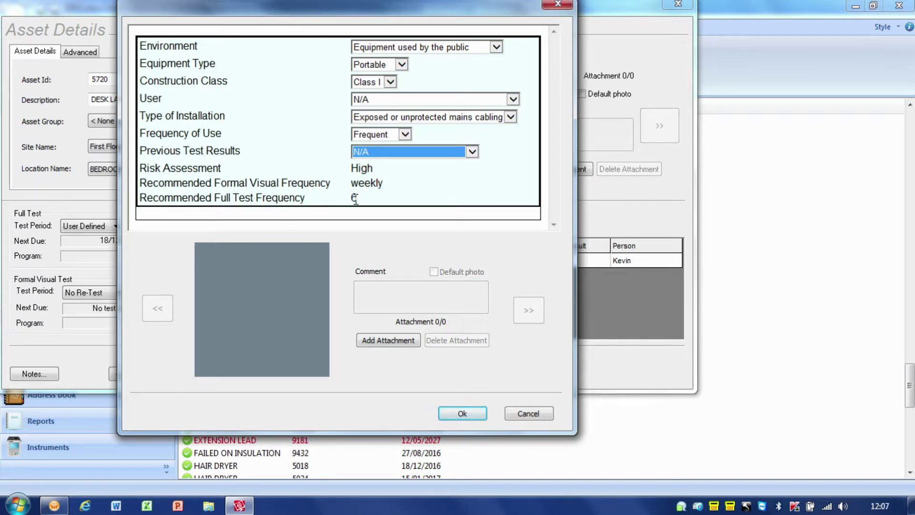
- Change the risk assessment's environment to Offices & Shops and save the assessment
click(496, 47)
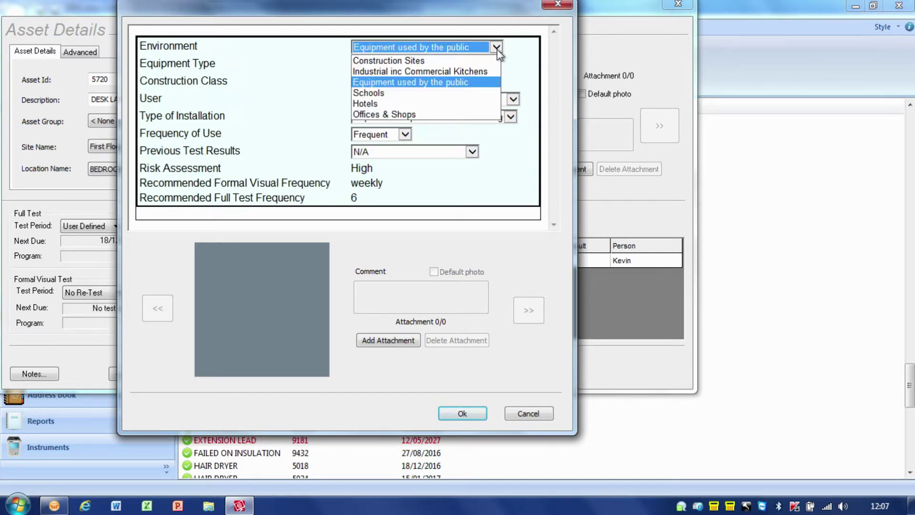
click(454, 115)
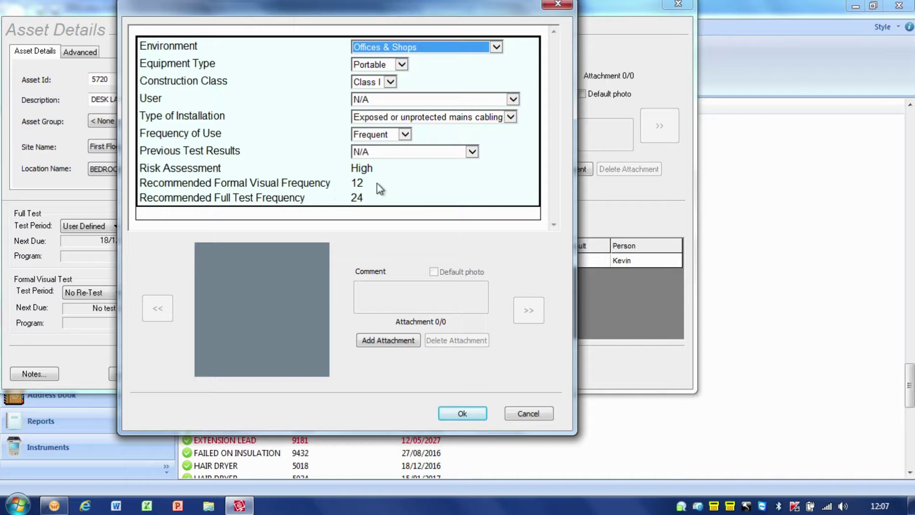
click(462, 413)
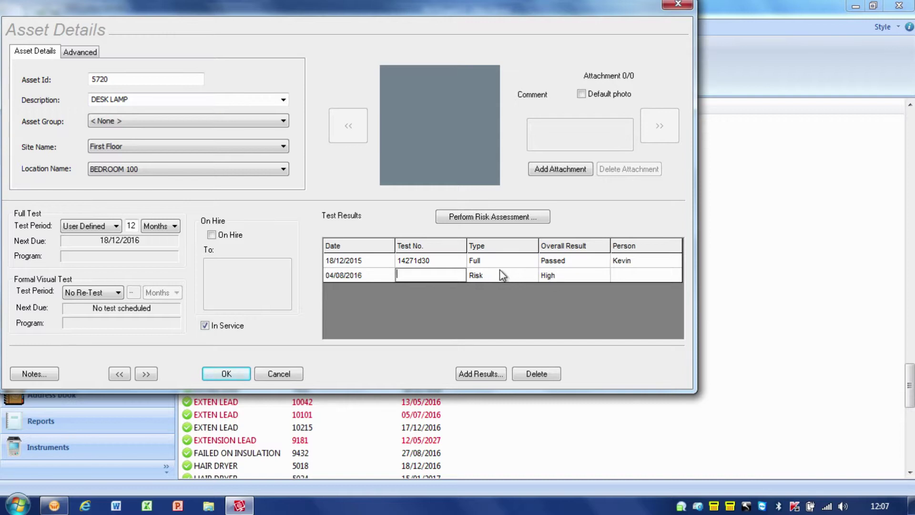
- Reopen the desk lamp's saved risk assessment from its test results to review it, and close it without changes
click(343, 275)
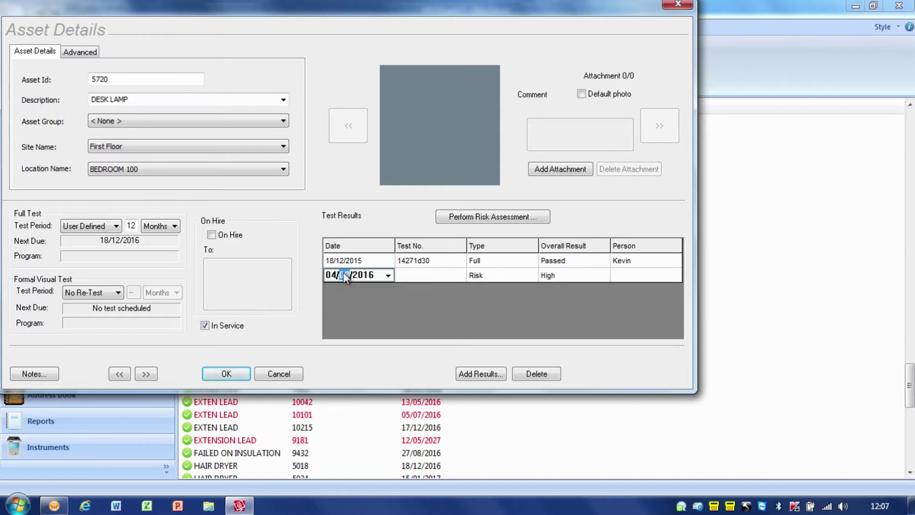
double_click(497, 275)
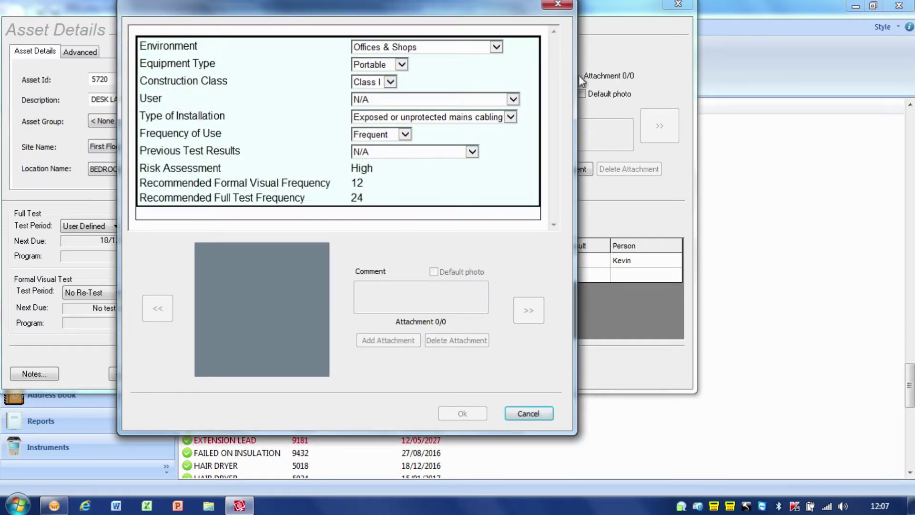
click(531, 414)
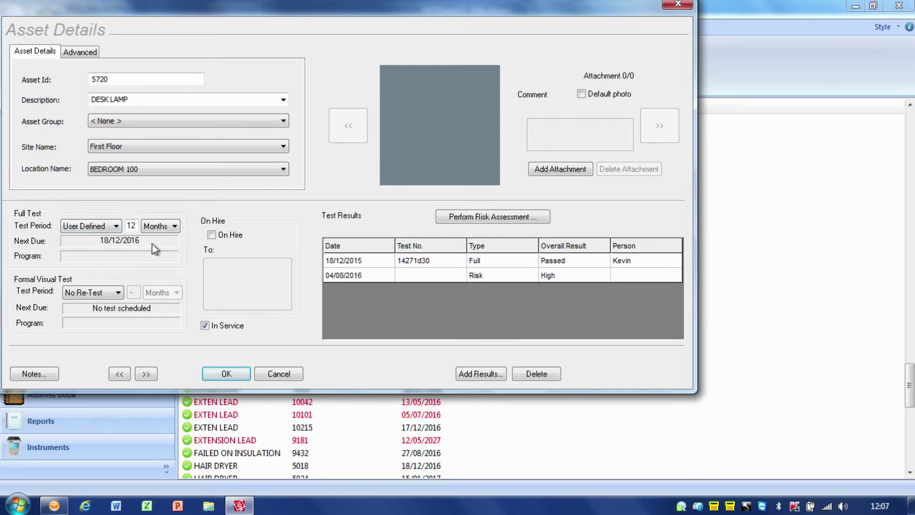
- Try the No Re-Test and User Defined options for the desk lamp's full test period
click(117, 227)
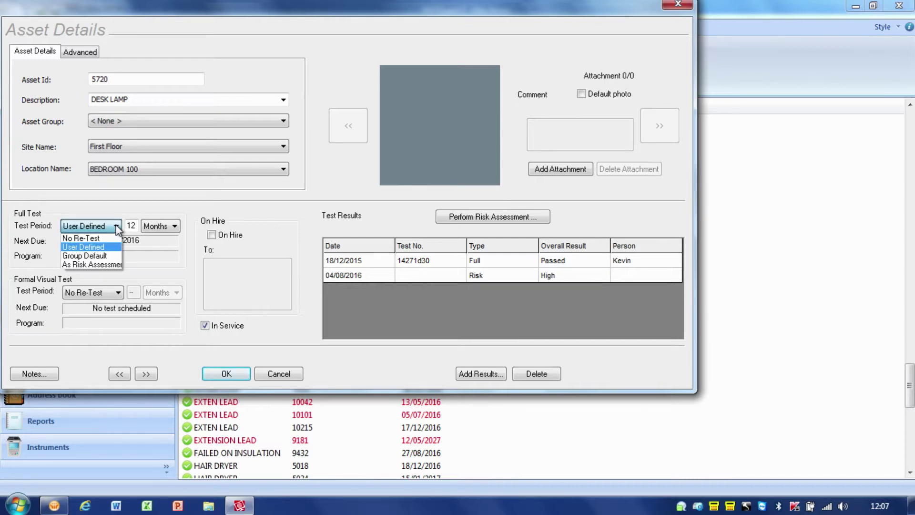
click(110, 238)
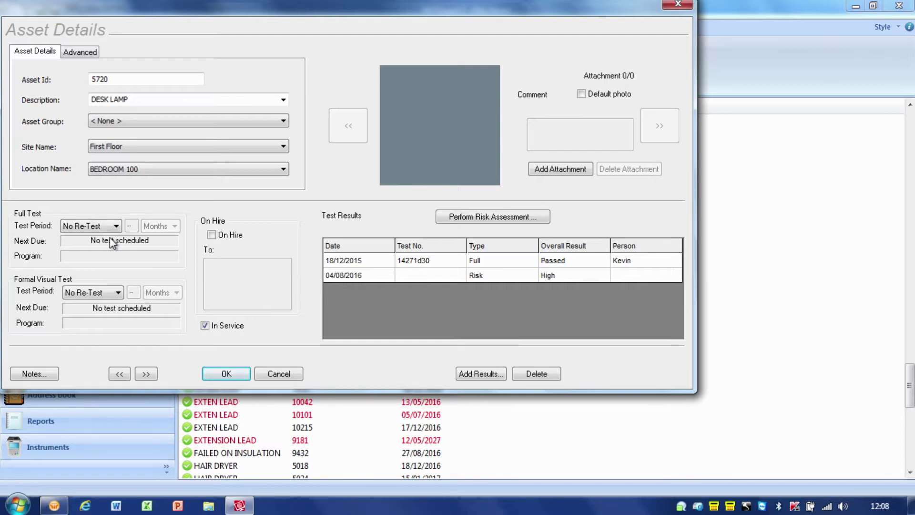
click(117, 226)
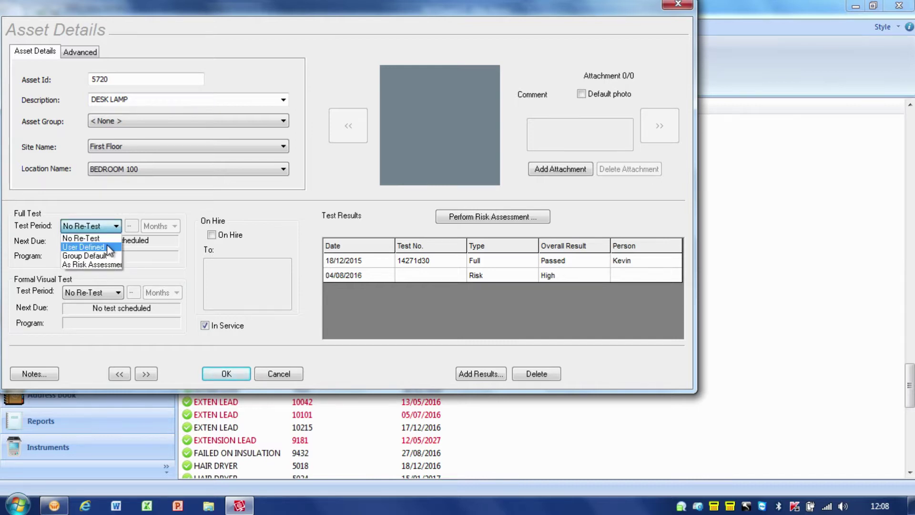
click(108, 247)
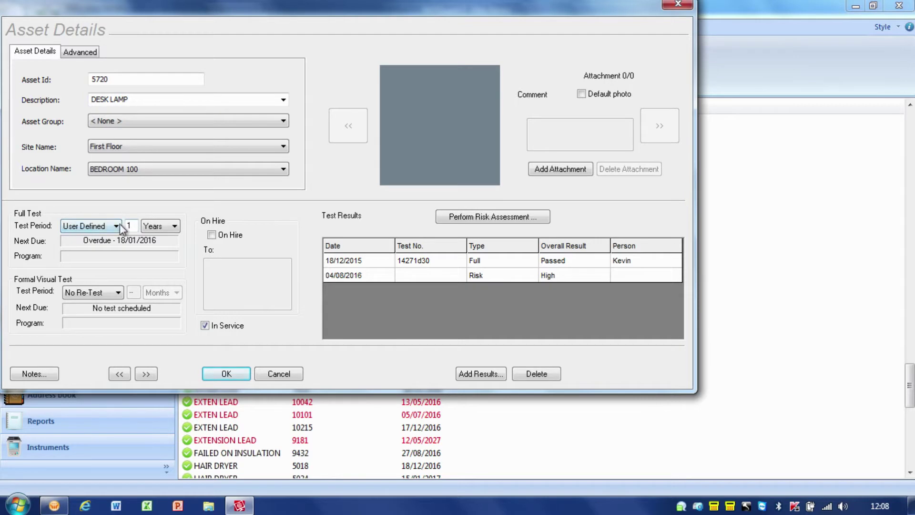
click(117, 226)
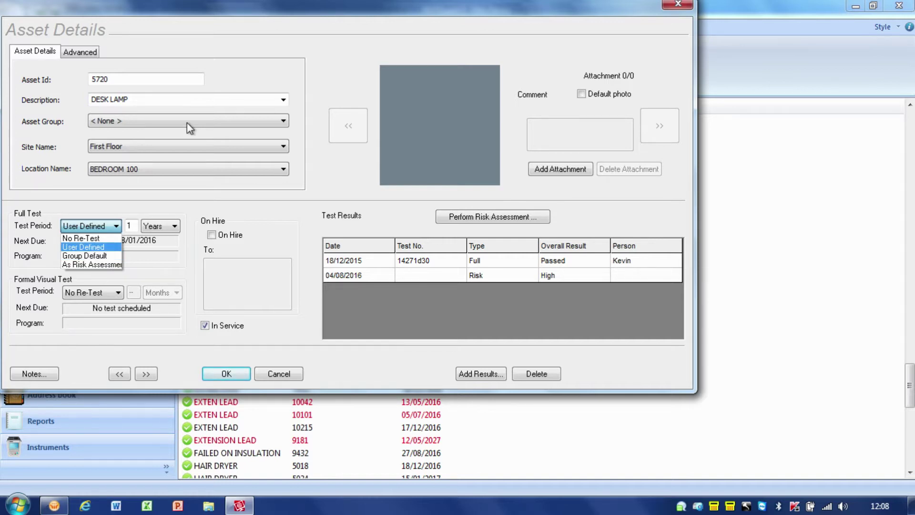
- Assign the desk lamp to the Hotel Portable Equipment (Class I) group and set its full test period to Group Default
click(284, 123)
click(284, 124)
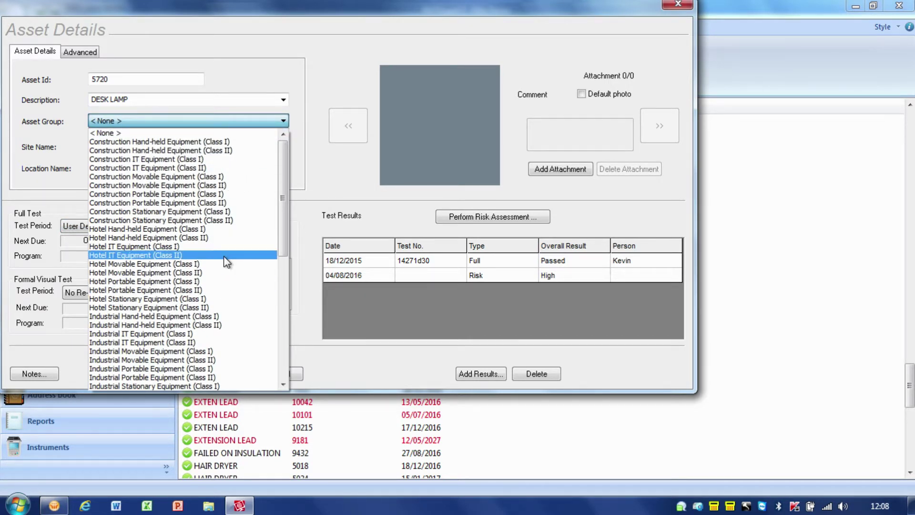
click(225, 284)
click(120, 227)
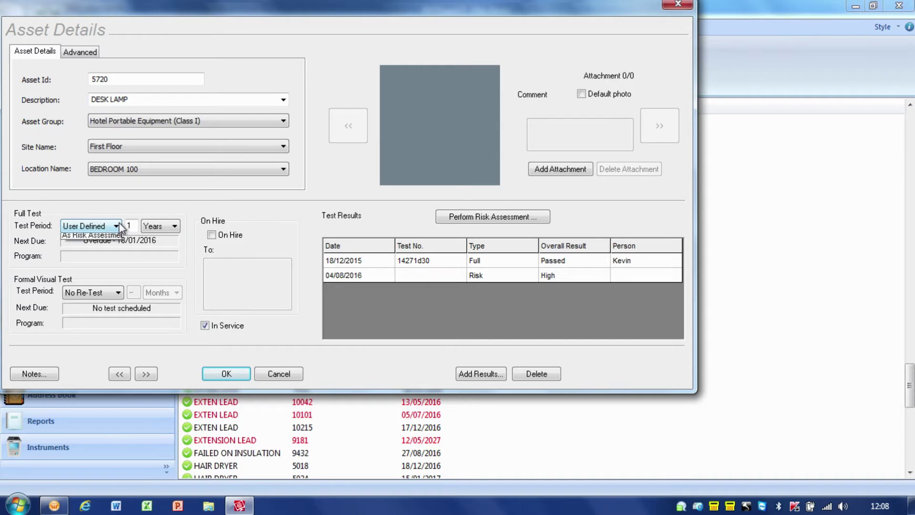
click(102, 256)
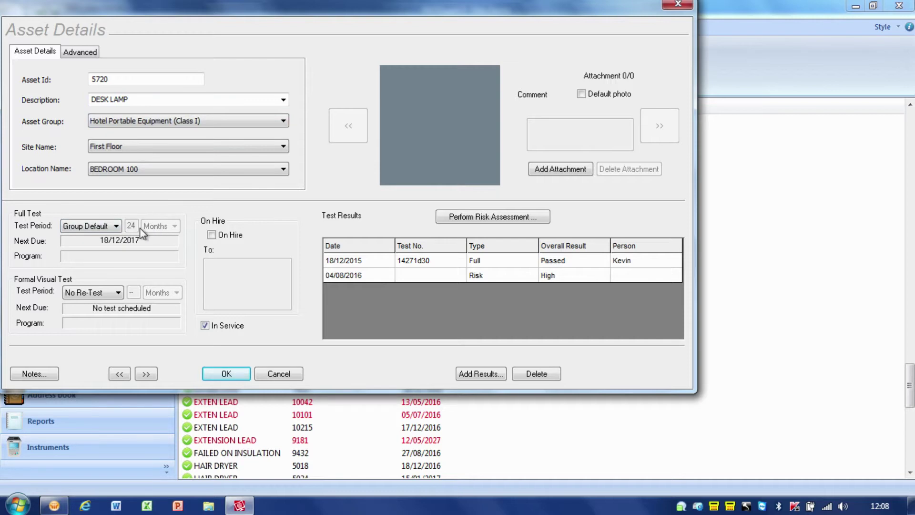
- Set both the full test and formal visual test periods to follow the risk assessment
click(115, 226)
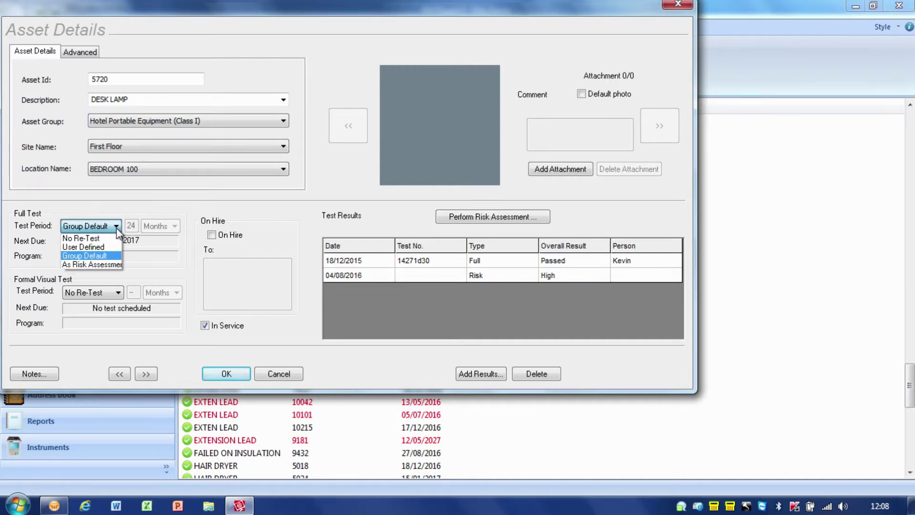
click(117, 264)
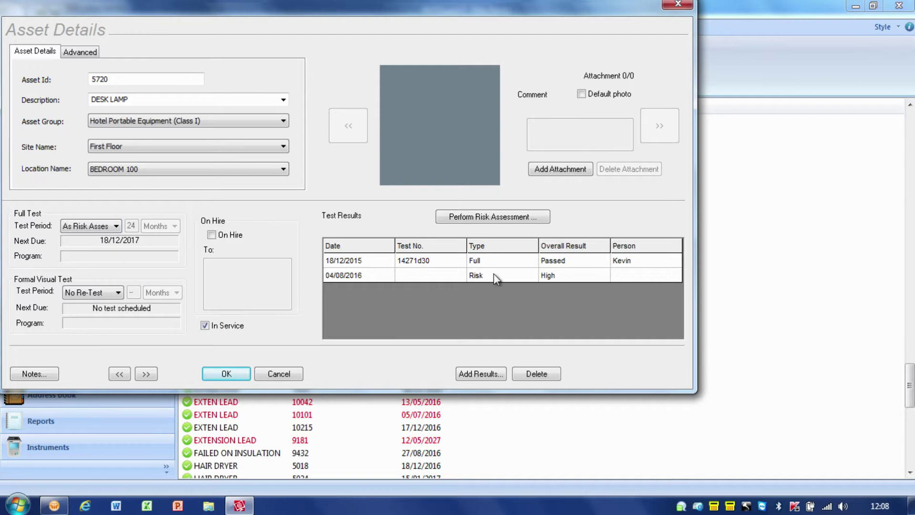
click(118, 292)
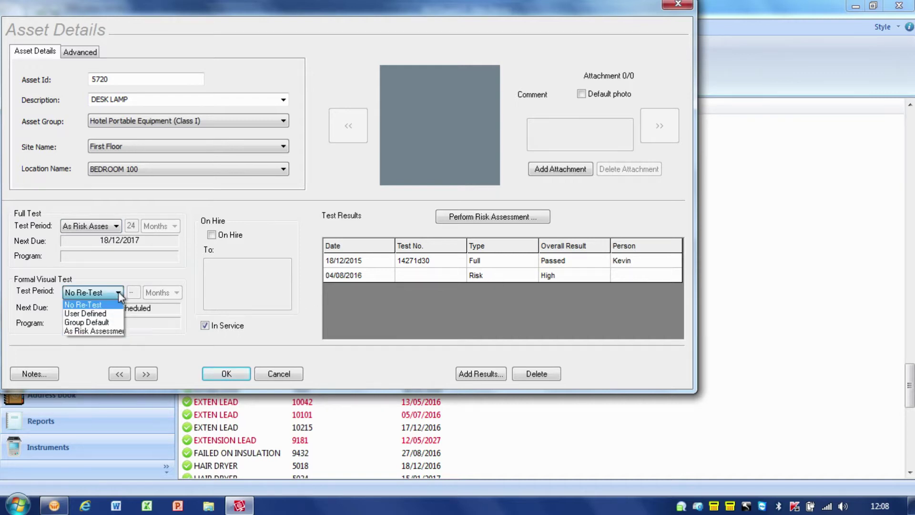
click(107, 331)
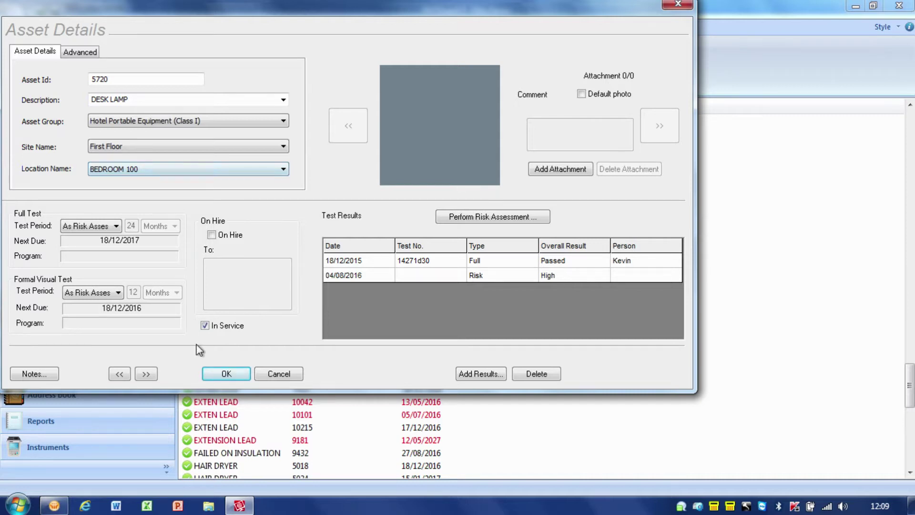
- Try marking the desk lamp as on hire with the hirer's name, and clear the hire details again
click(211, 234)
click(235, 265)
text(Kevin)
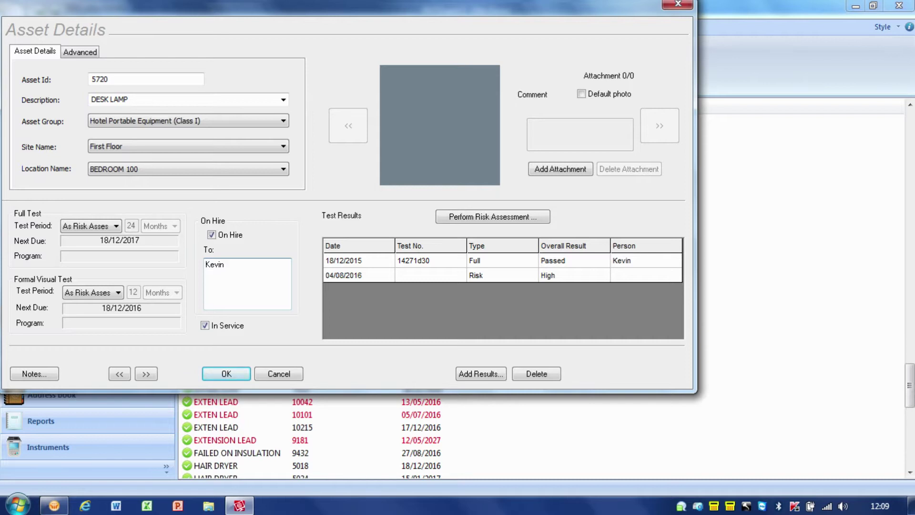
key(BackSpace)
key(BackSpace)
key(BackSpace)
key(BackSpace)
key(BackSpace)
click(212, 234)
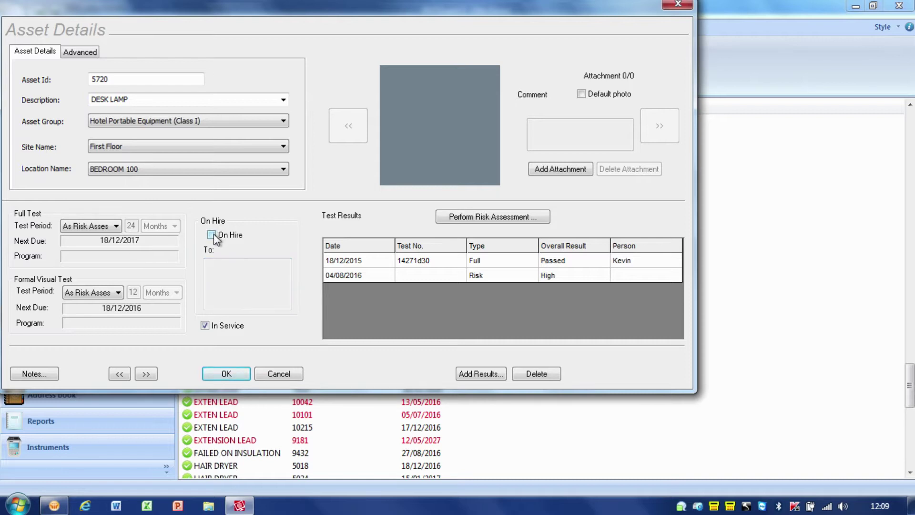
- Try switching the desk lamp's In Service status off and back on
click(205, 325)
click(205, 325)
click(205, 325)
click(205, 325)
- Review the details of the desk lamp's full test without changing them, and save the asset record
double_click(373, 266)
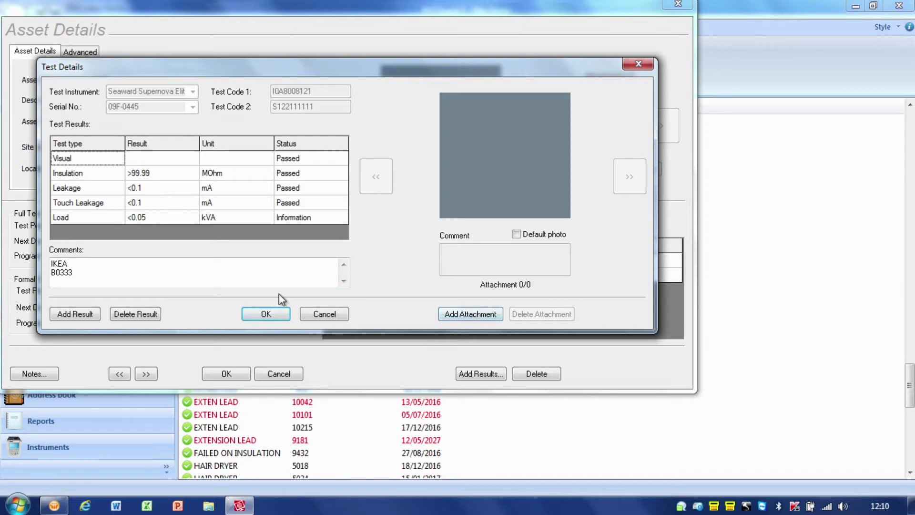
click(315, 314)
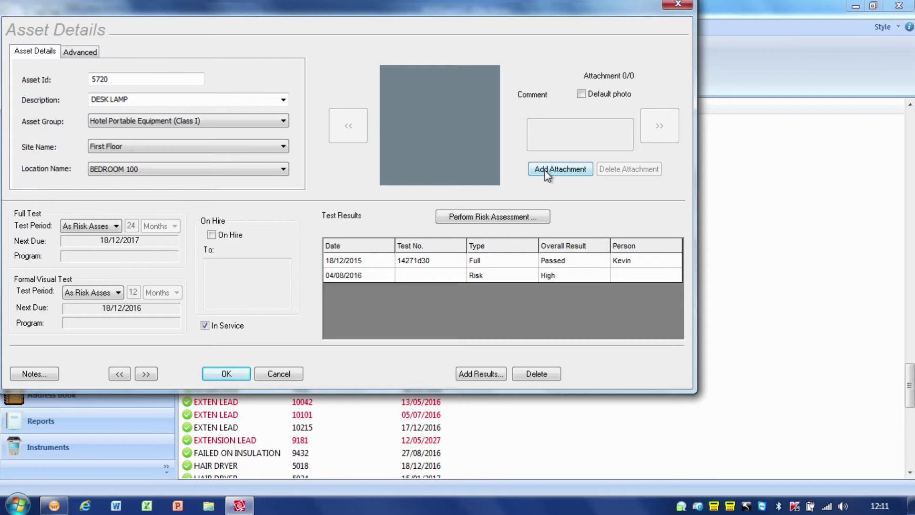
click(238, 369)
- Examine the data transfer options for exchanging data with the tester, exporting, e-mailing and importing
click(408, 234)
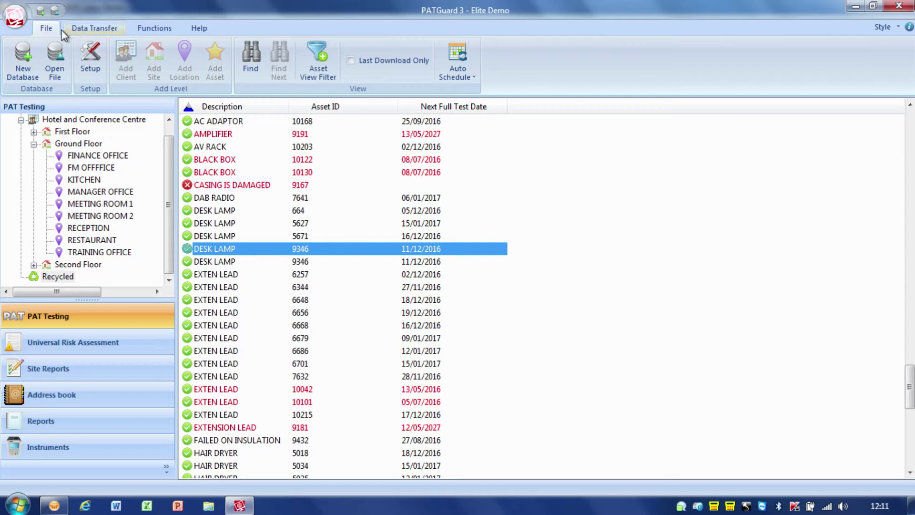
click(93, 29)
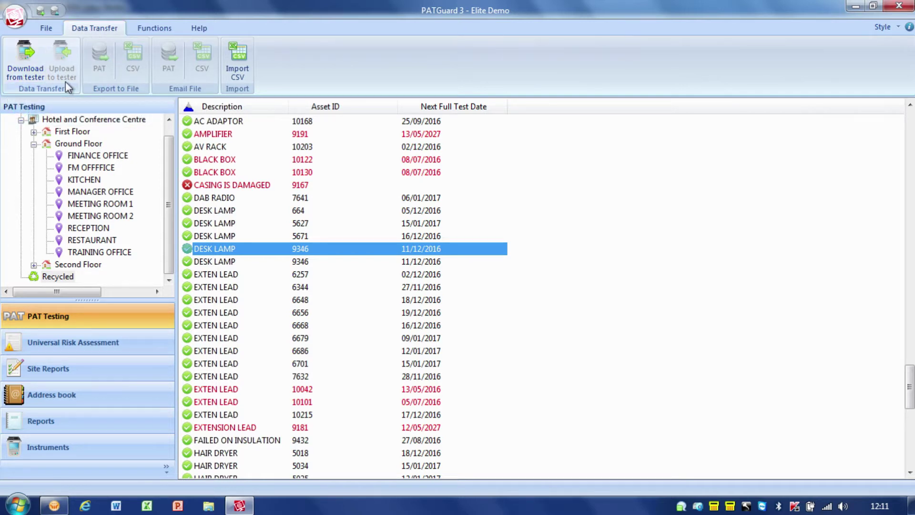
- View the assets for the whole Hotel and Conference Centre, First Floor, Ground Floor and FM OFFFICE, and return to the whole centre
click(85, 122)
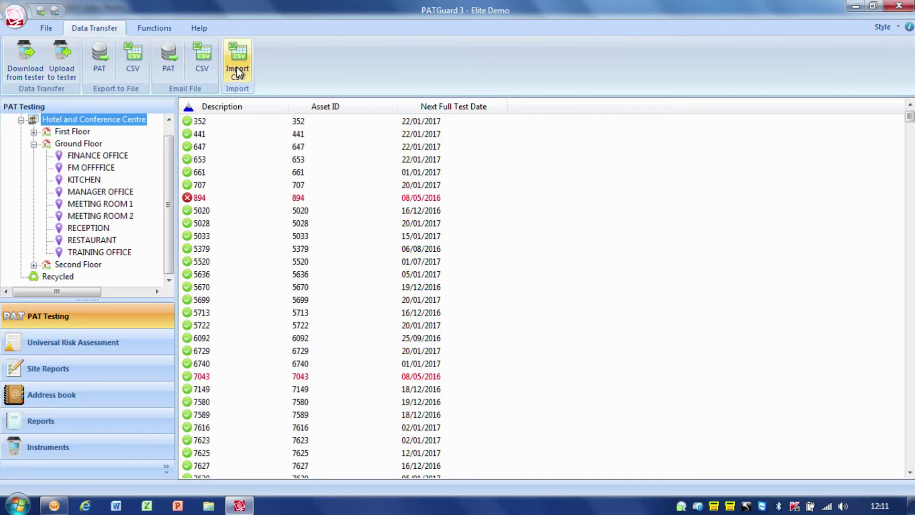
click(75, 131)
click(85, 143)
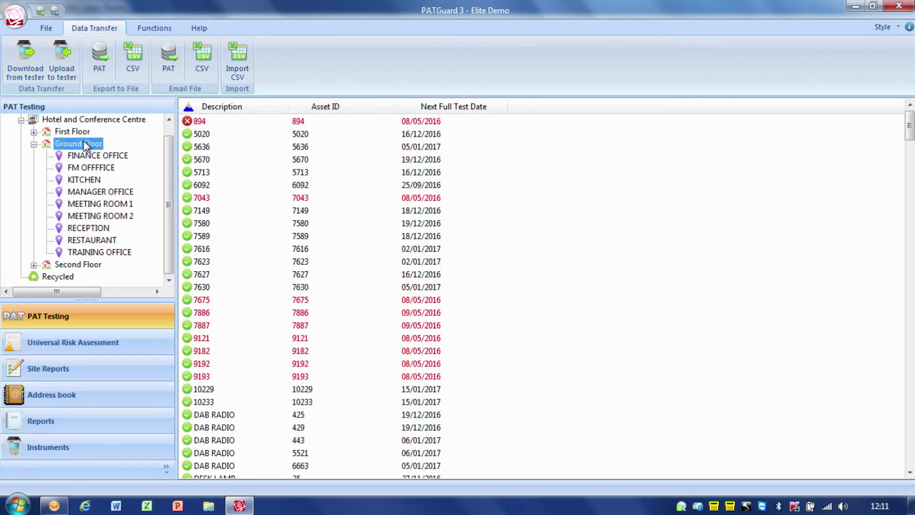
click(90, 169)
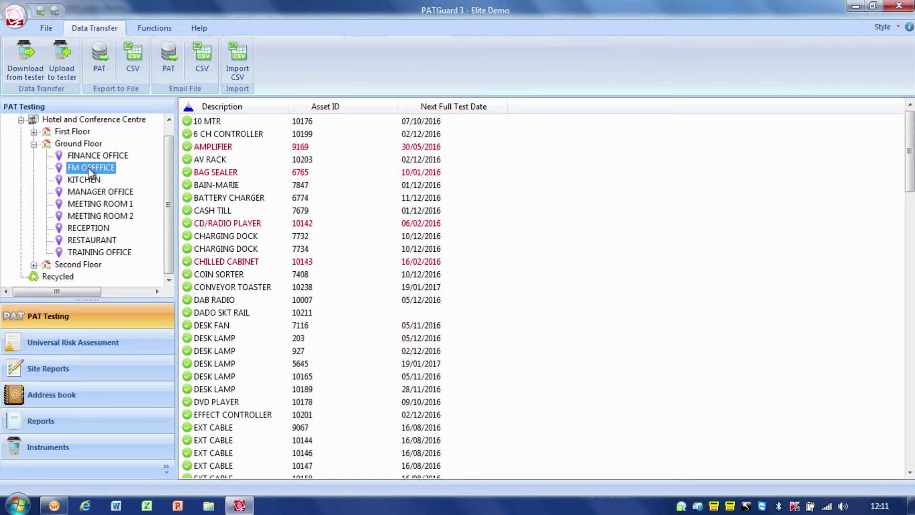
click(79, 119)
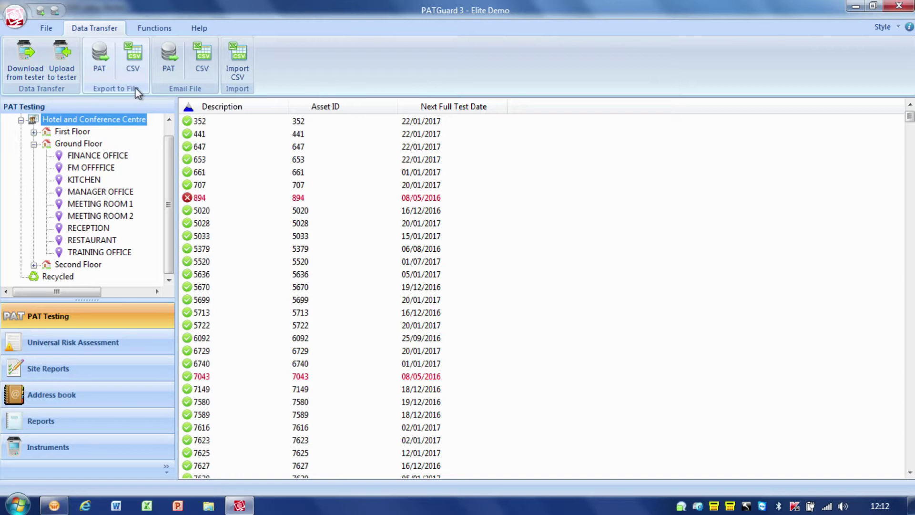
- List the Ground Floor kitchen's assets by description and review the columns available for the asset list without changing them
click(99, 179)
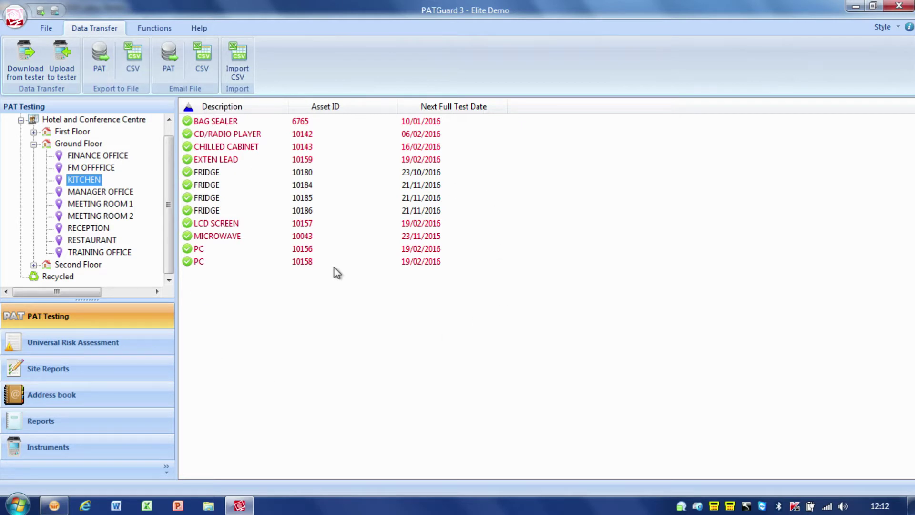
click(228, 106)
click(228, 106)
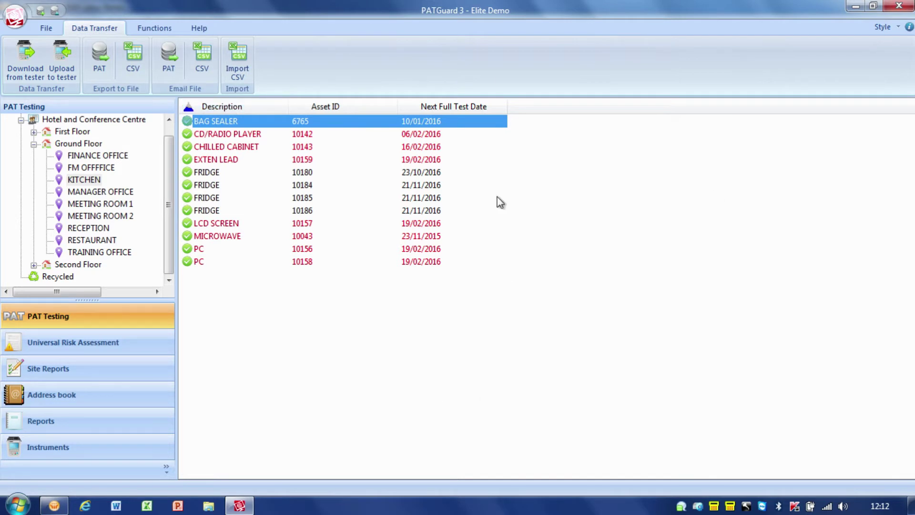
right_click(376, 110)
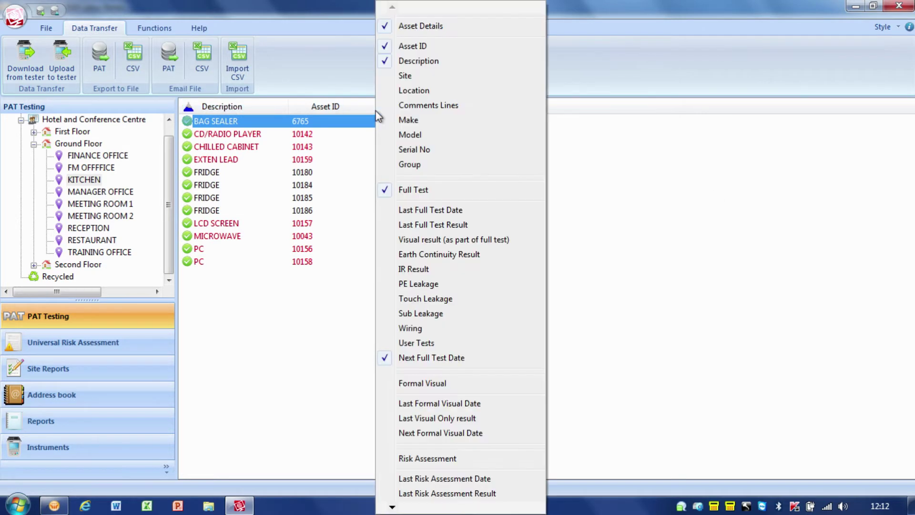
click(609, 260)
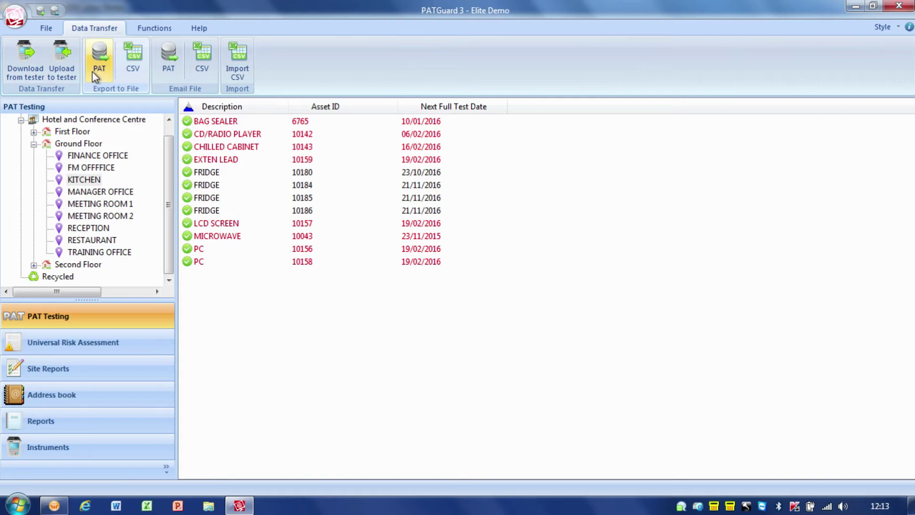
- Check which file types can be opened, including Briefcase files (*.pat), and leave without opening a file
click(50, 30)
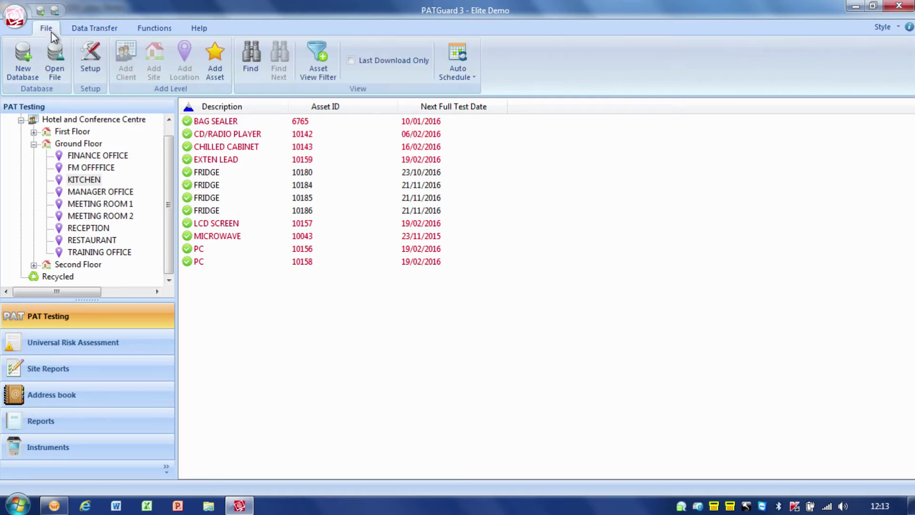
click(65, 73)
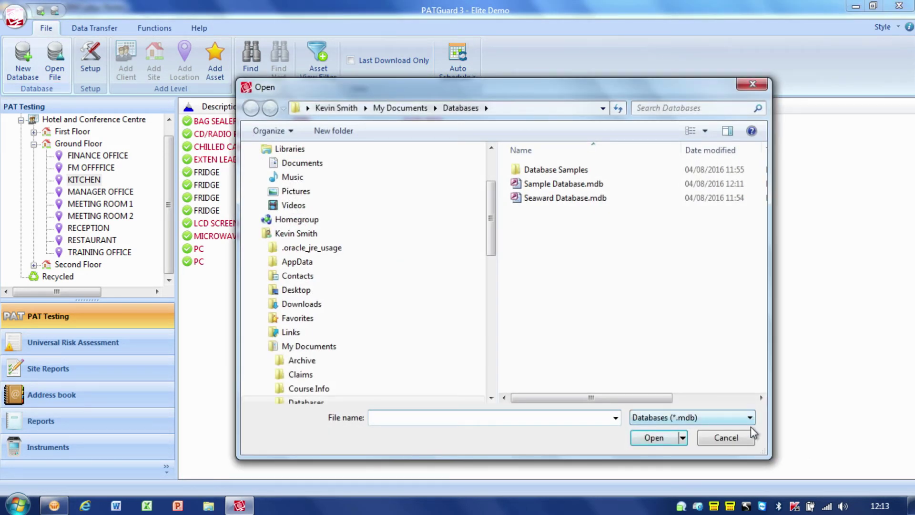
click(751, 418)
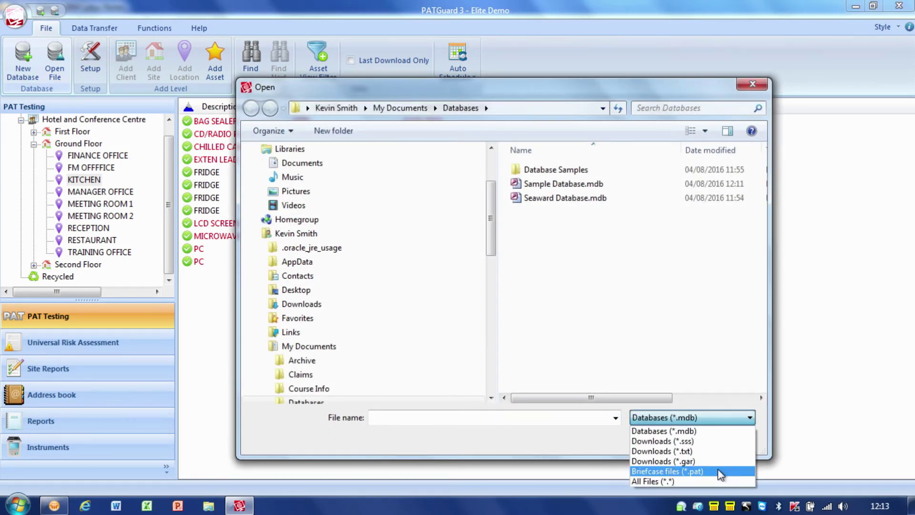
click(786, 376)
click(723, 443)
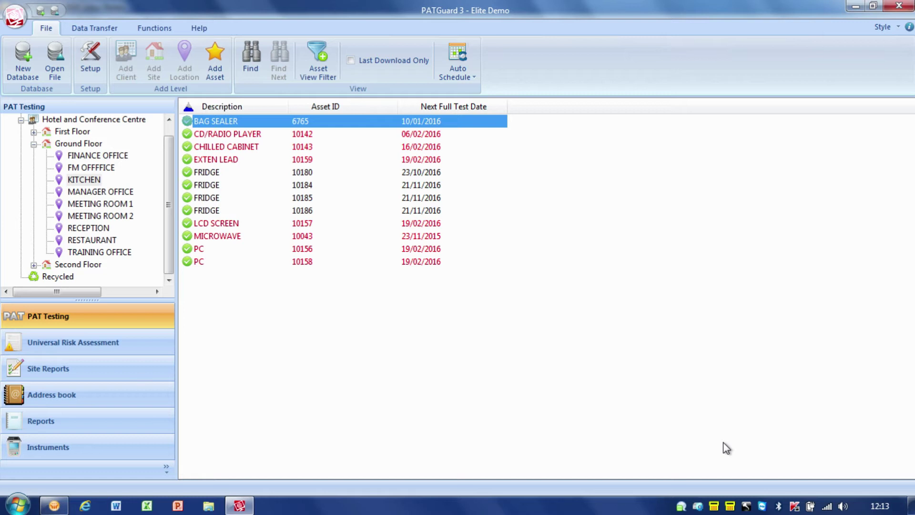
- Switch to Windows Explorer and open ImportTemplate.csv from the Seaward\PATGuard 3 folder in Program Files (x86) on the C: drive
click(82, 30)
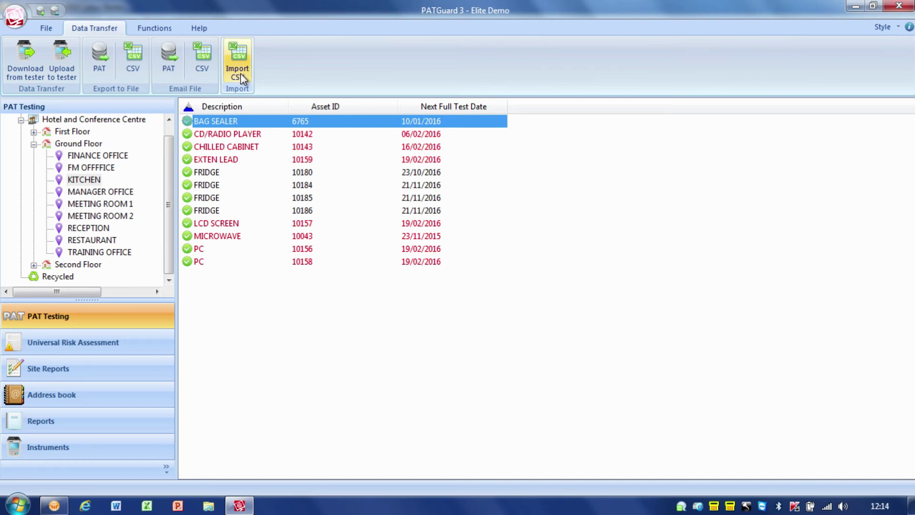
click(207, 507)
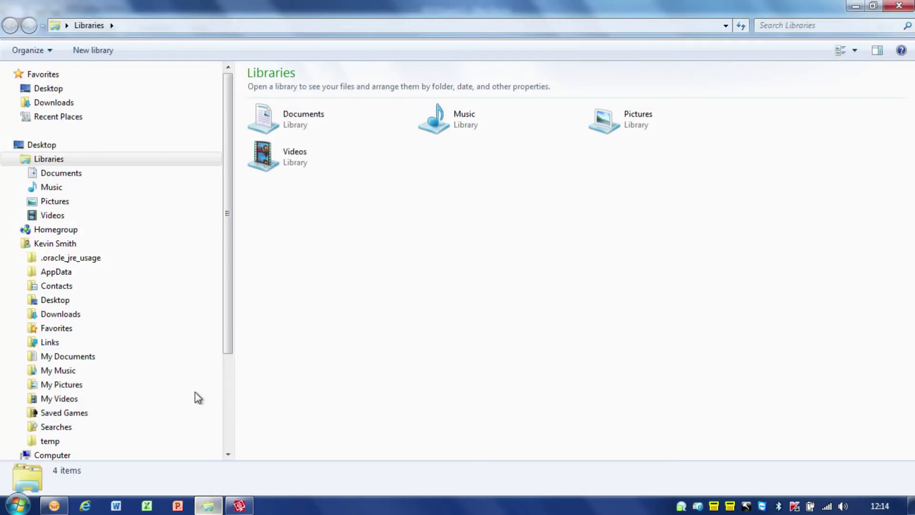
drag(231, 196, 231, 312)
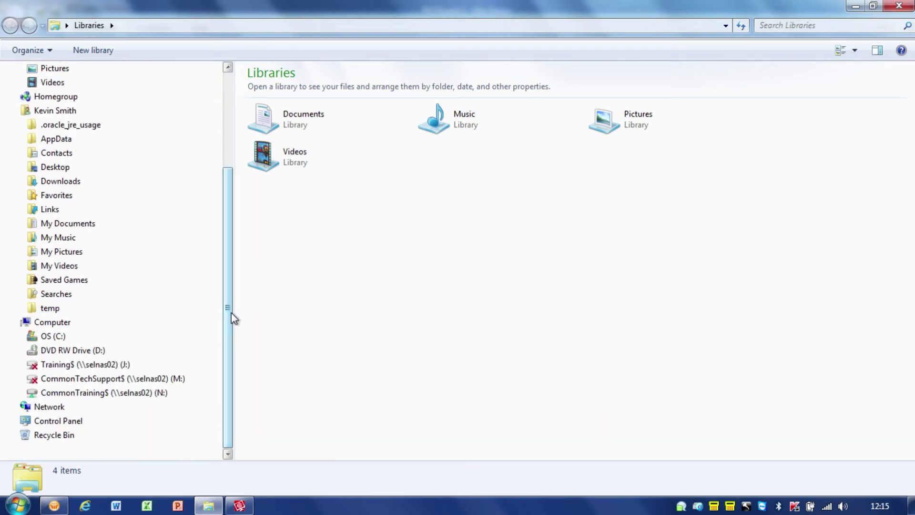
click(53, 340)
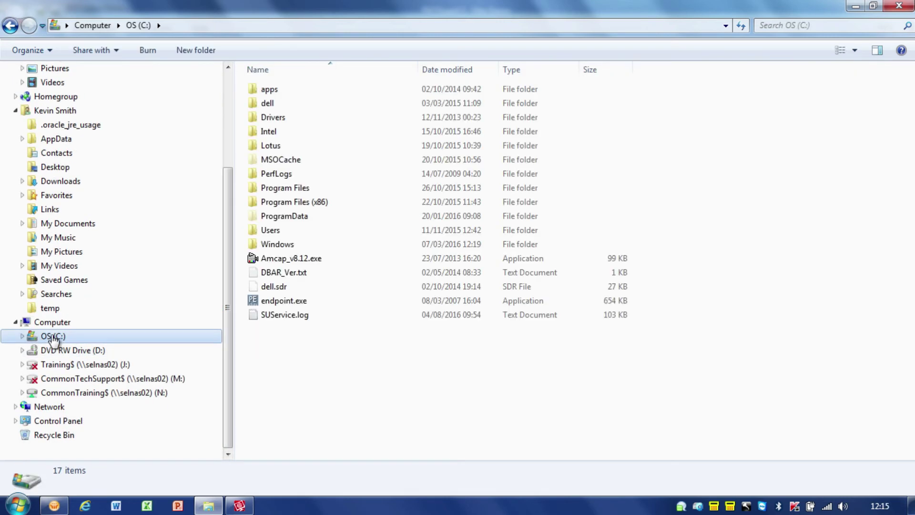
double_click(283, 204)
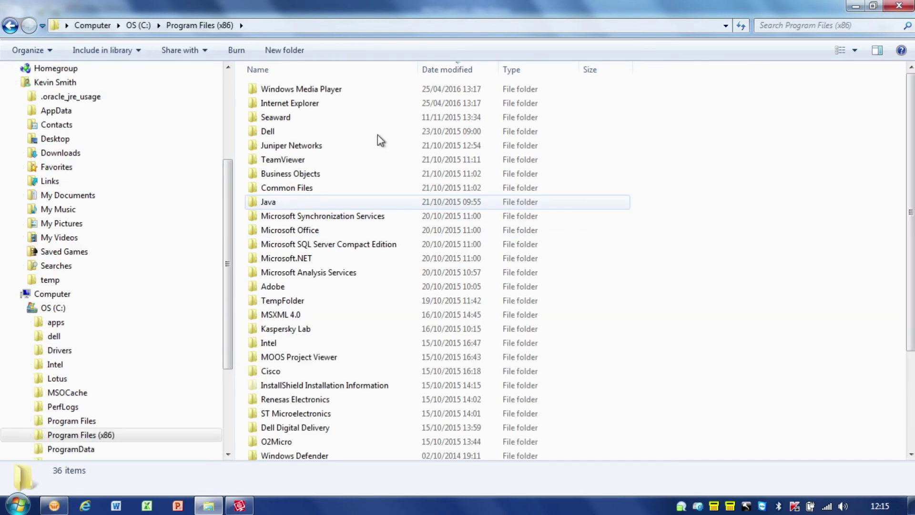
double_click(274, 120)
double_click(279, 105)
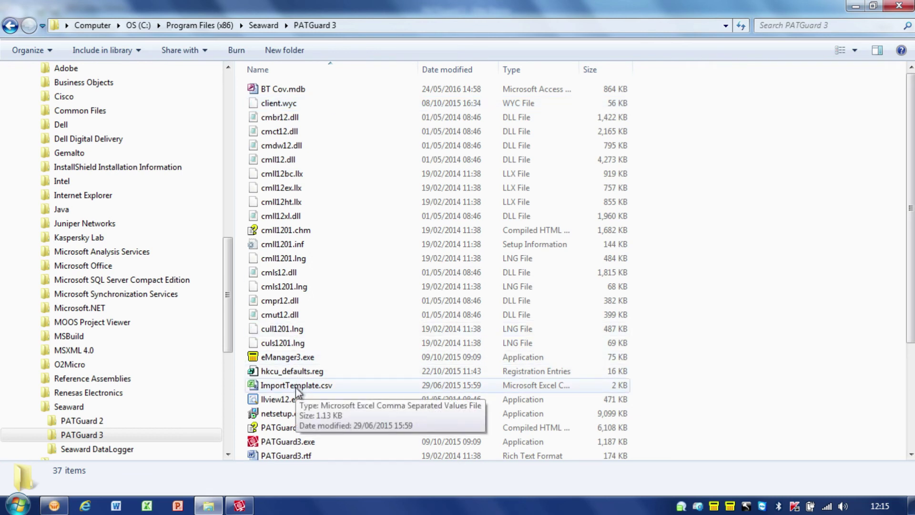
double_click(296, 386)
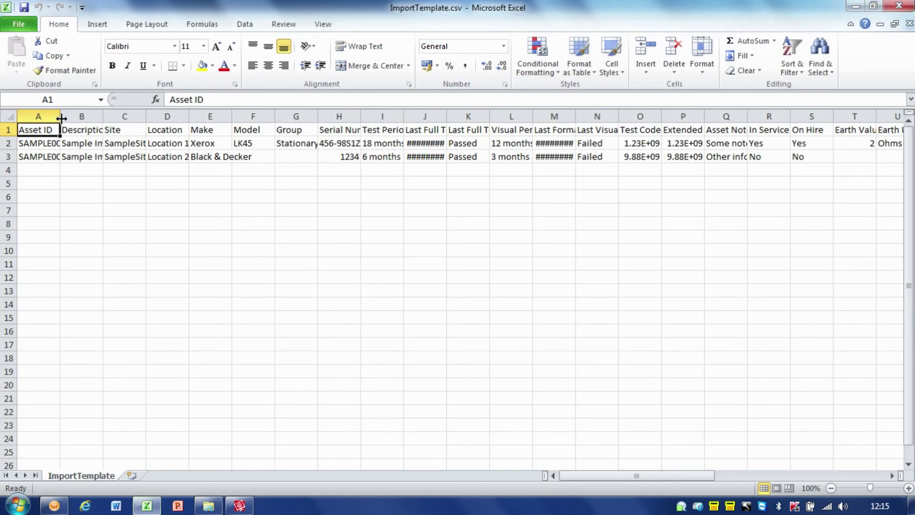
- Widen the Asset ID to Make, Test Period and Last Full Test Date columns in the import template, and switch back to PATGuard 3
drag(62, 116, 418, 112)
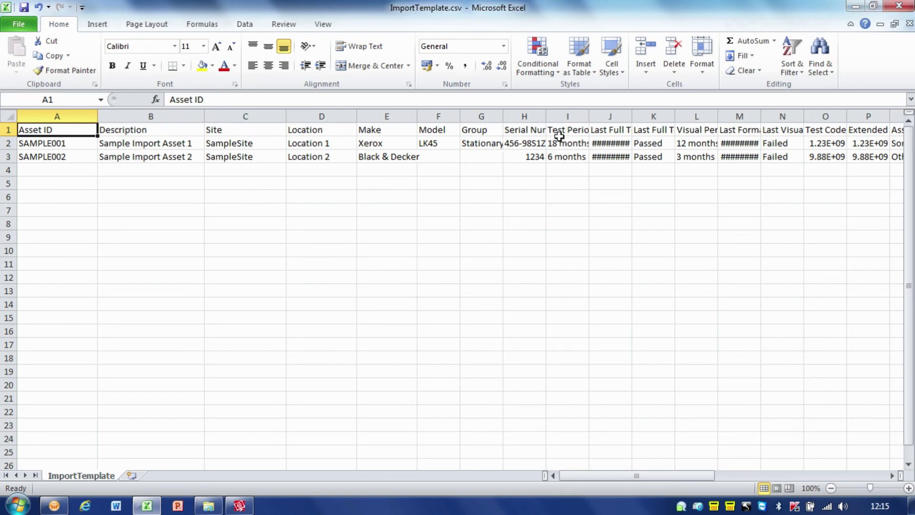
drag(590, 117, 616, 117)
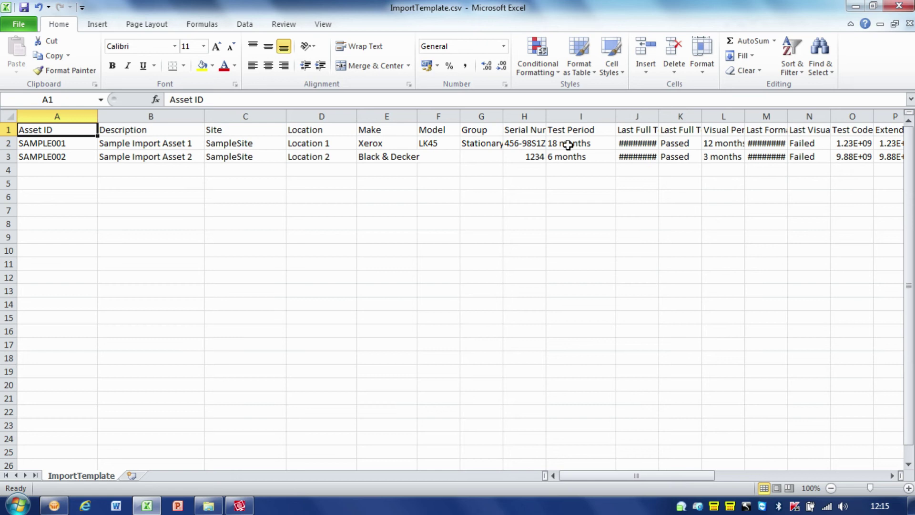
drag(659, 117, 680, 116)
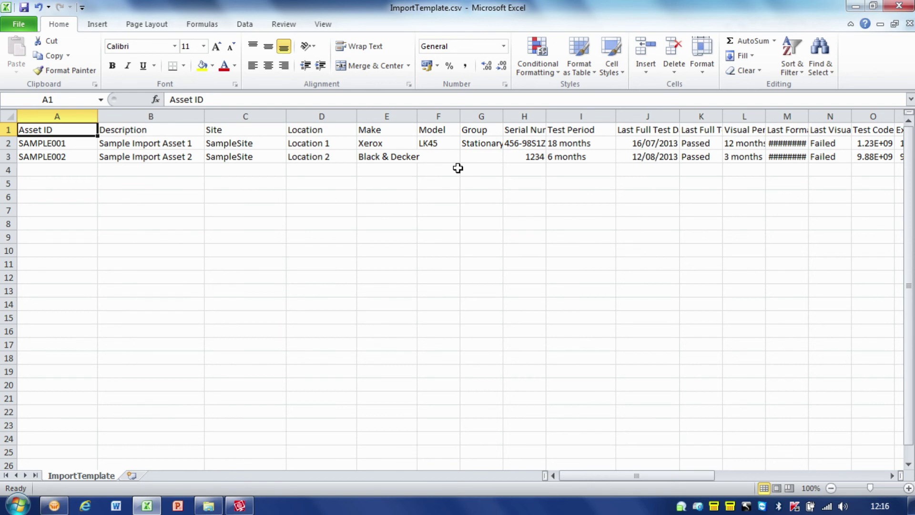
drag(619, 477, 578, 477)
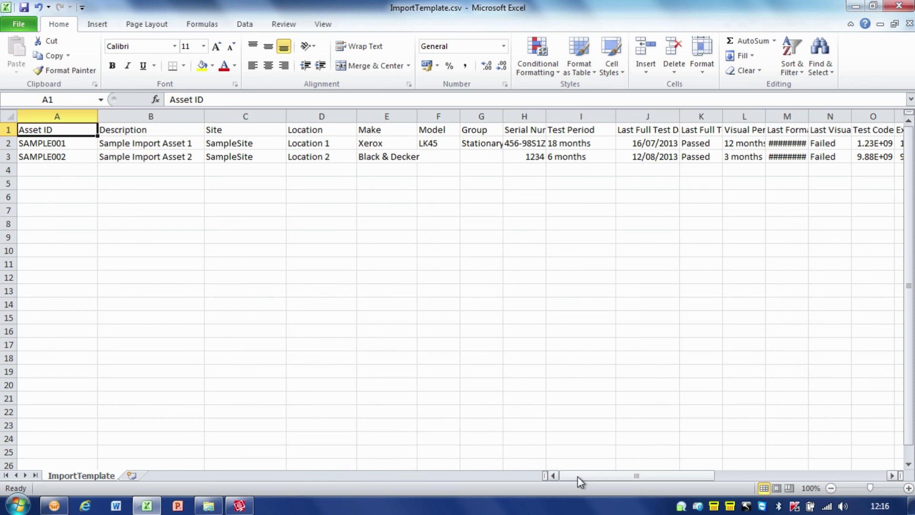
click(235, 507)
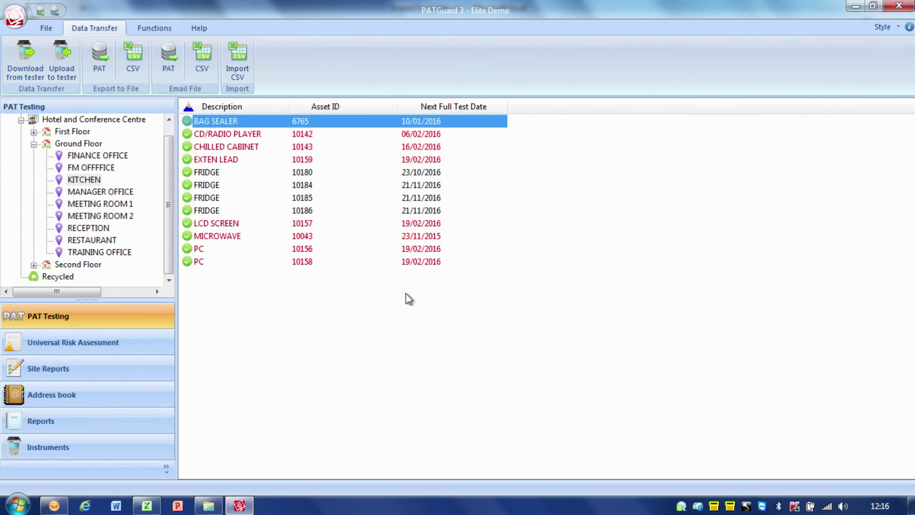